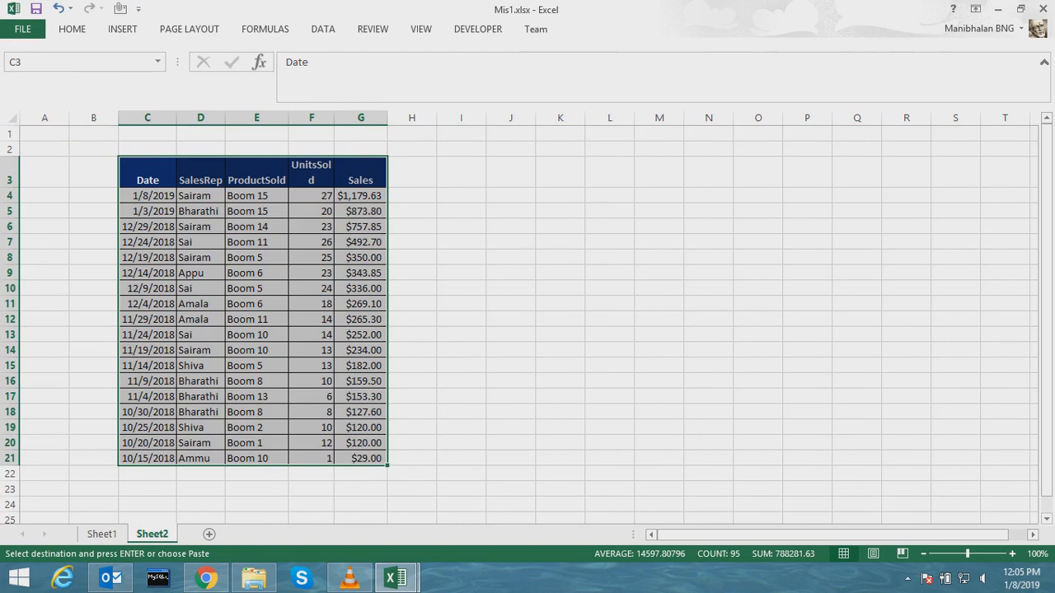
key(alt)
key(h)
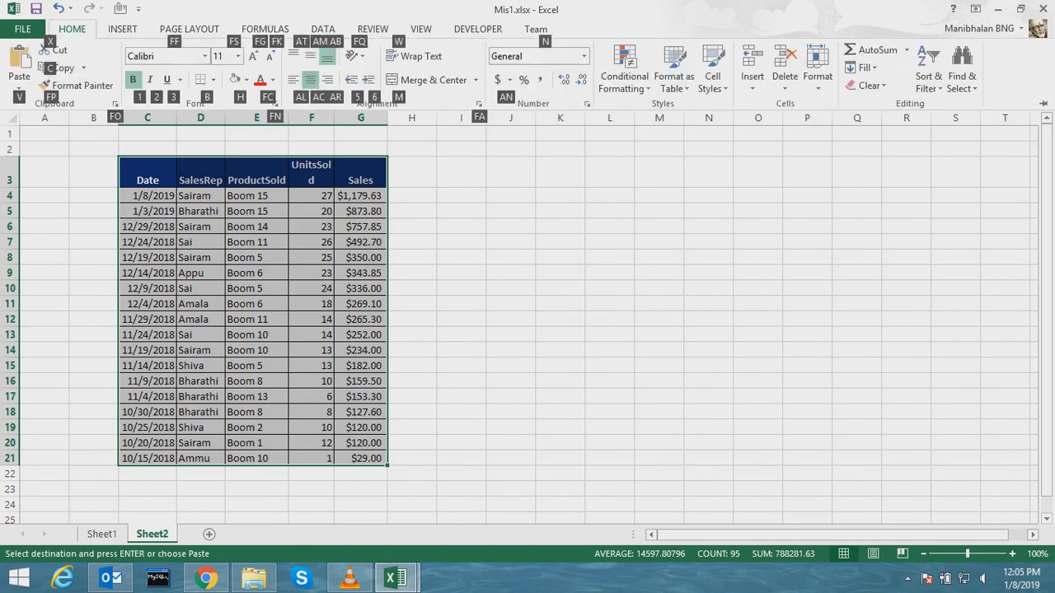
key(v)
key(Escape)
key(Escape)
key(Escape)
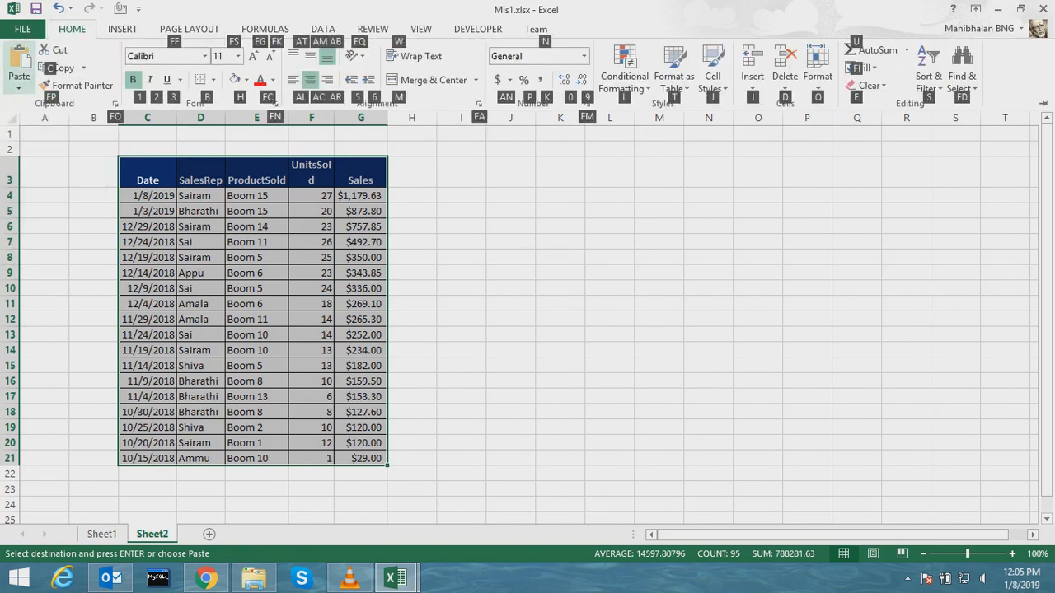
key(alt)
key(Escape)
click(147, 172)
key(alt)
key(h)
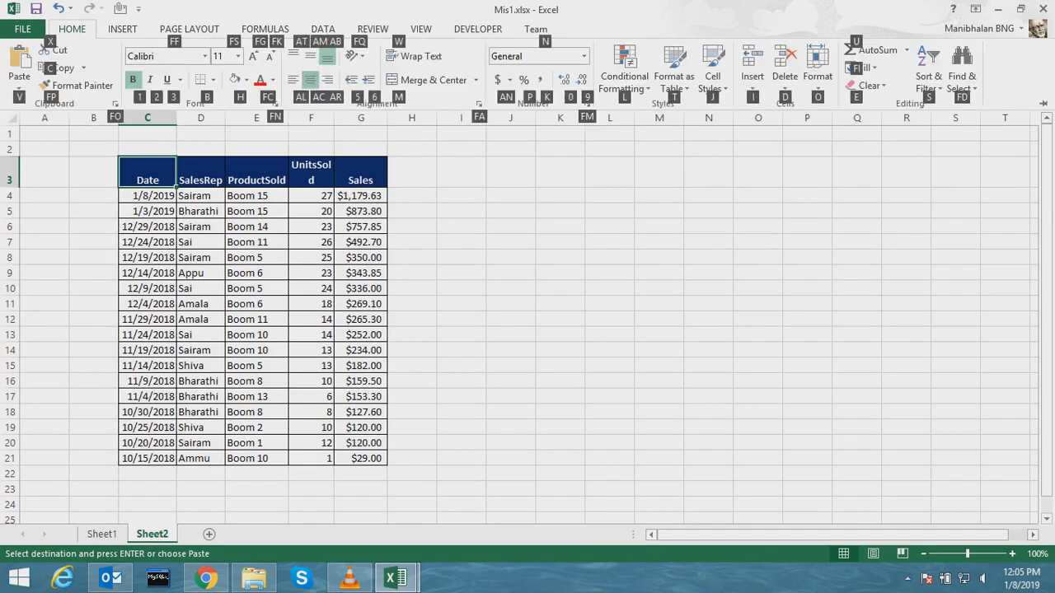
key(Escape)
key(Escape)
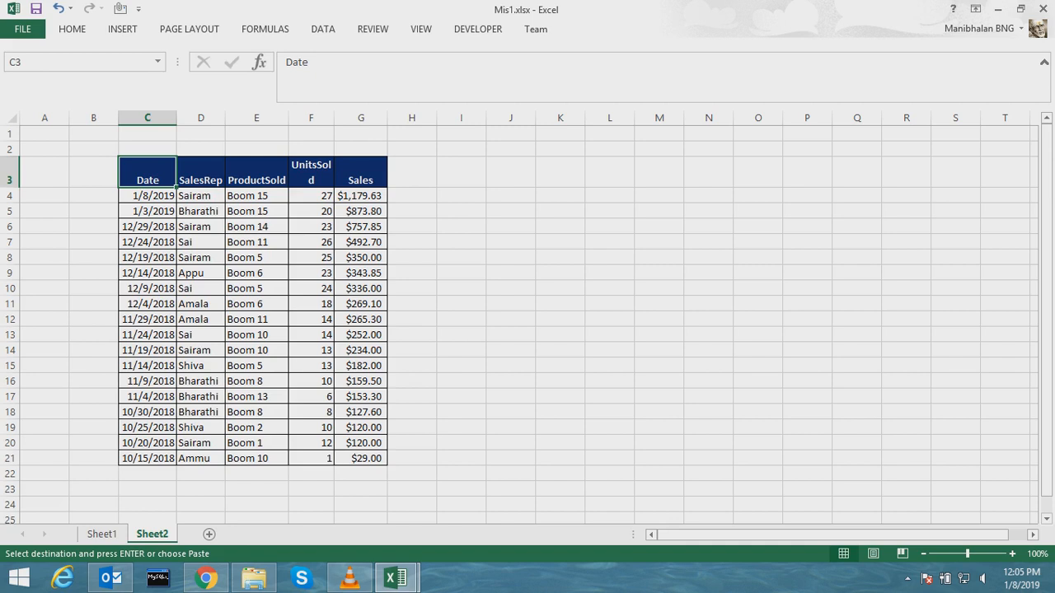
Copy the SalesRep and Sales headers of the sales table into N3:O3
click(201, 173)
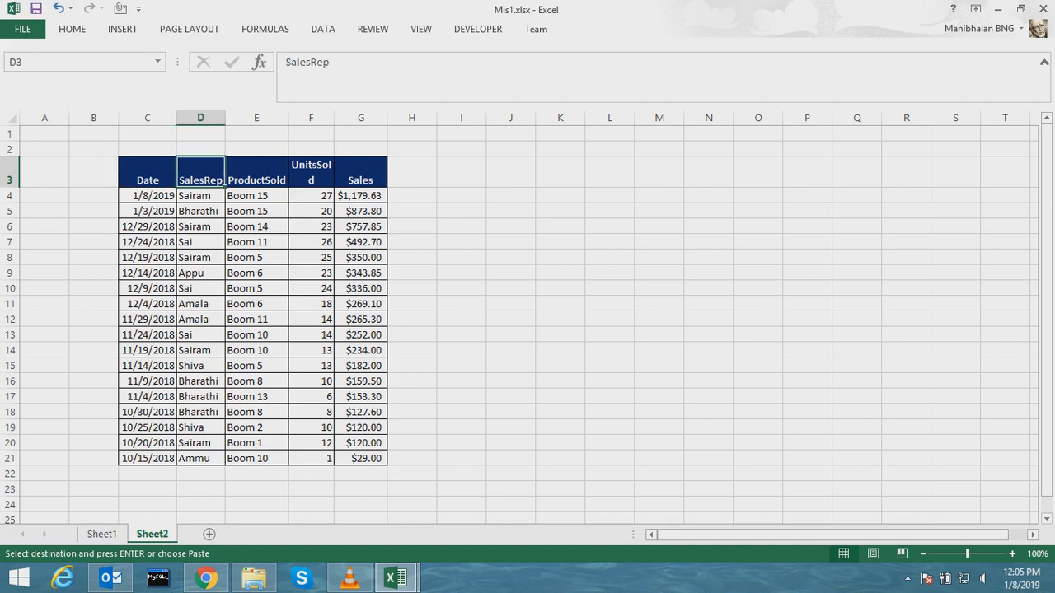
ctrl+click(360, 172)
key(ctrl+c)
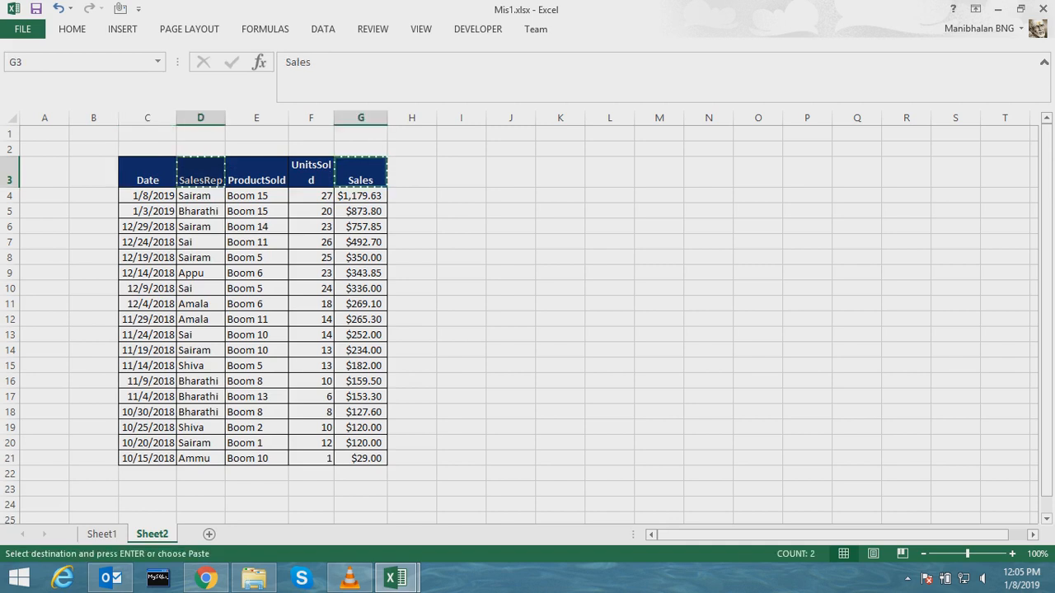
click(708, 172)
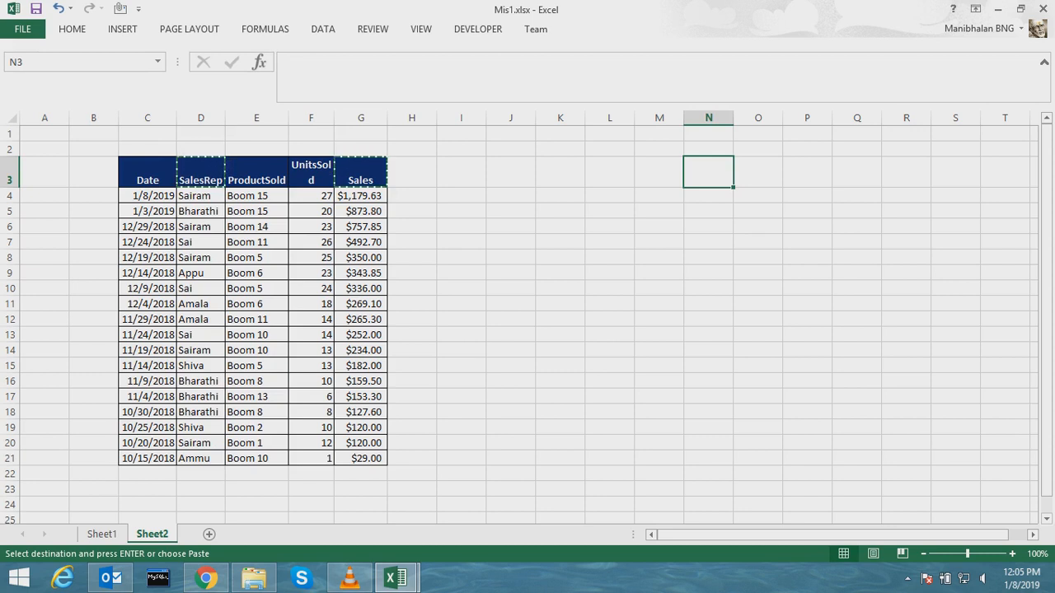
key(ctrl+v)
click(708, 257)
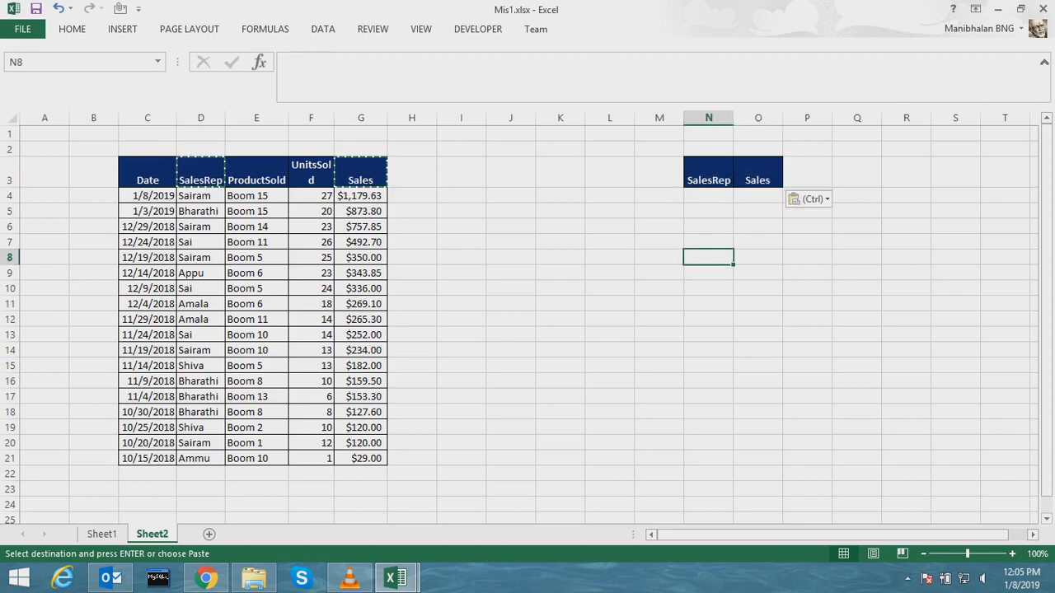
Hide the worksheet gridlines and clear the copy outline around the copied headers
click(257, 172)
key(alt)
key(w)
key(v)
key(g)
click(462, 227)
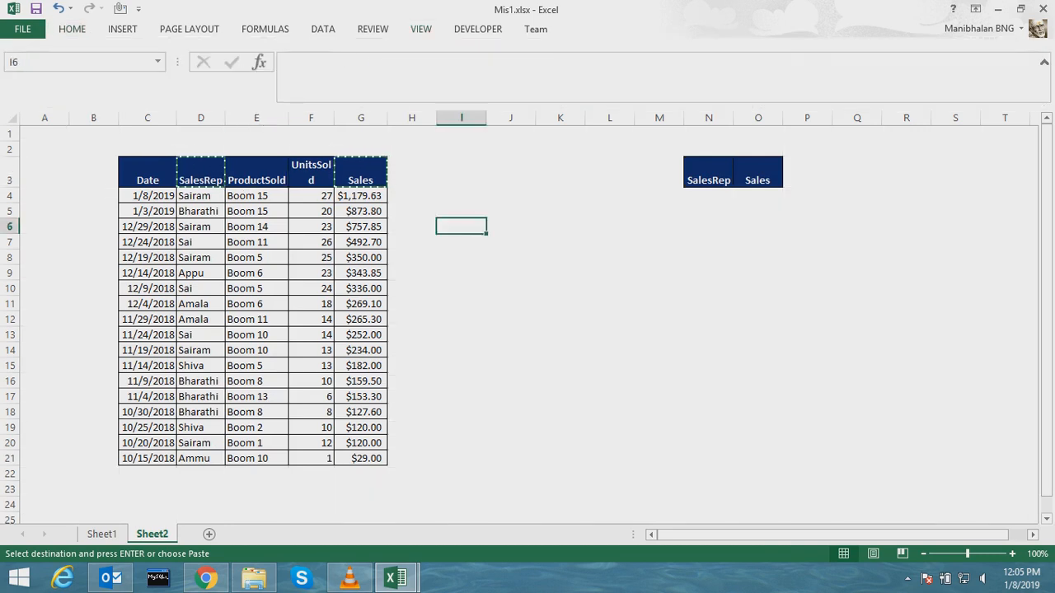
key(Escape)
click(461, 172)
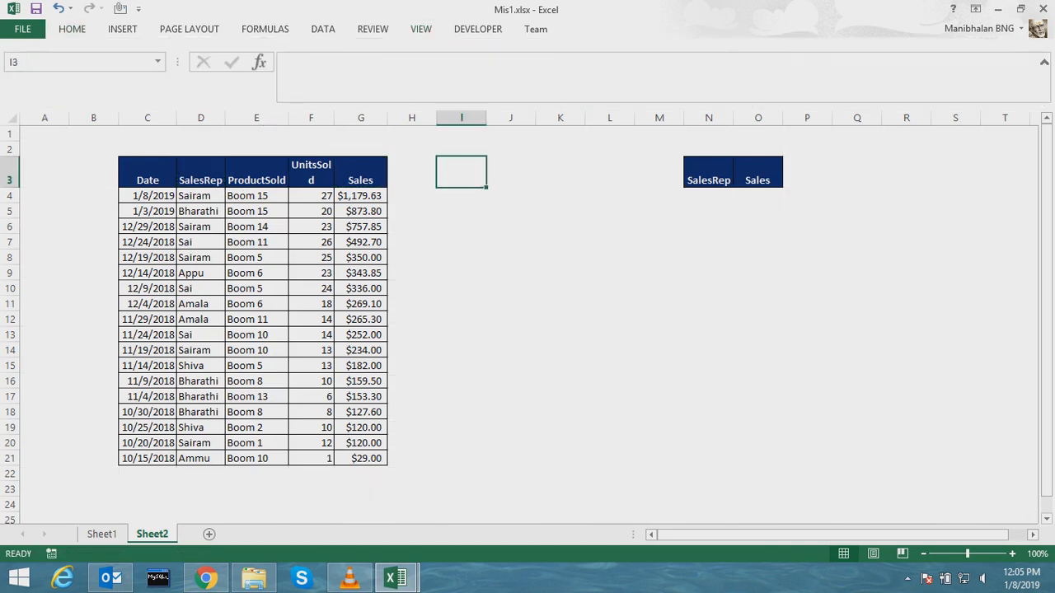
Copy the whole SalesRep column D3:D21, header included, to the area starting at X3
key(Left)
key(Left)
key(Left)
key(Left)
key(Left)
key(ctrl+shift+Down)
key(ctrl+c)
key(Right)
key(Right)
key(Right)
key(Right)
key(Right)
key(Right)
key(Right)
key(Right)
key(Right)
key(Right)
key(Right)
key(Right)
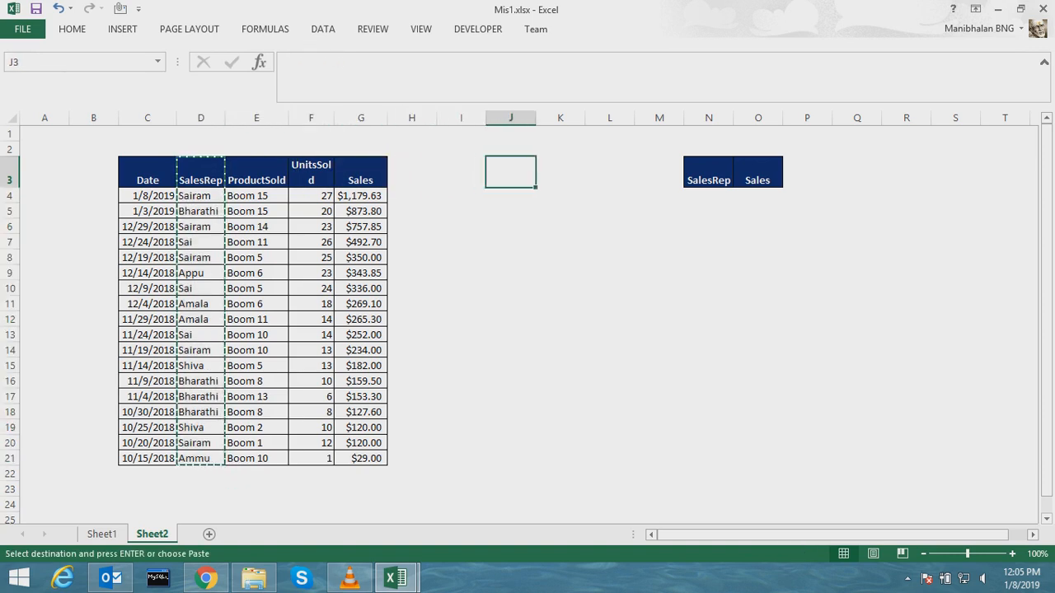
key(Right)
key(Right)
key(Right)
key(Right)
key(Right)
key(Right)
key(Right)
key(Right)
key(ctrl+v)
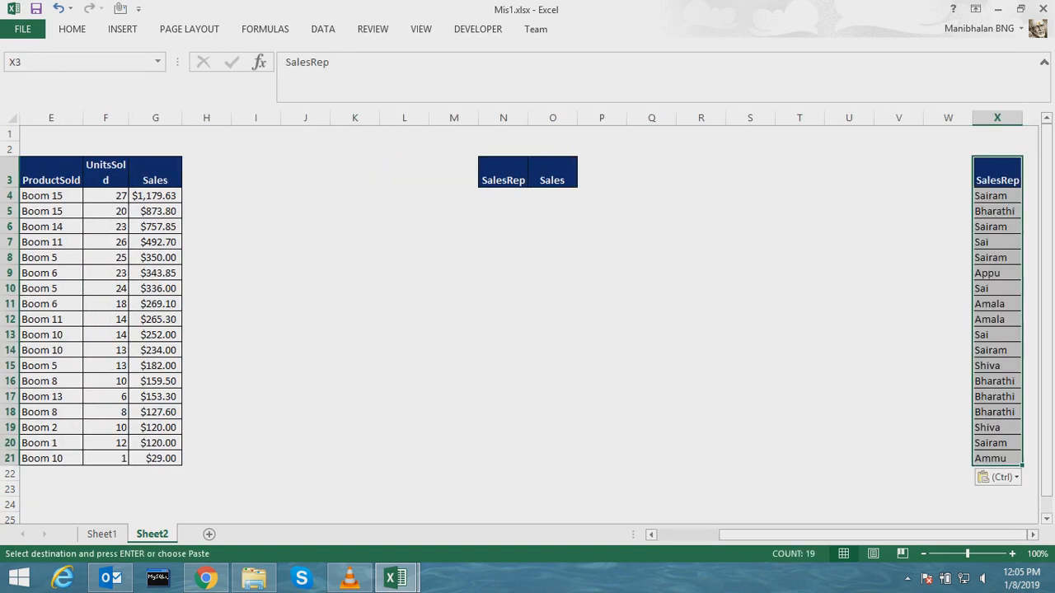
Remove duplicates from the copied SalesRep list in column X, treating its first row as a header
key(alt+a)
key(m)
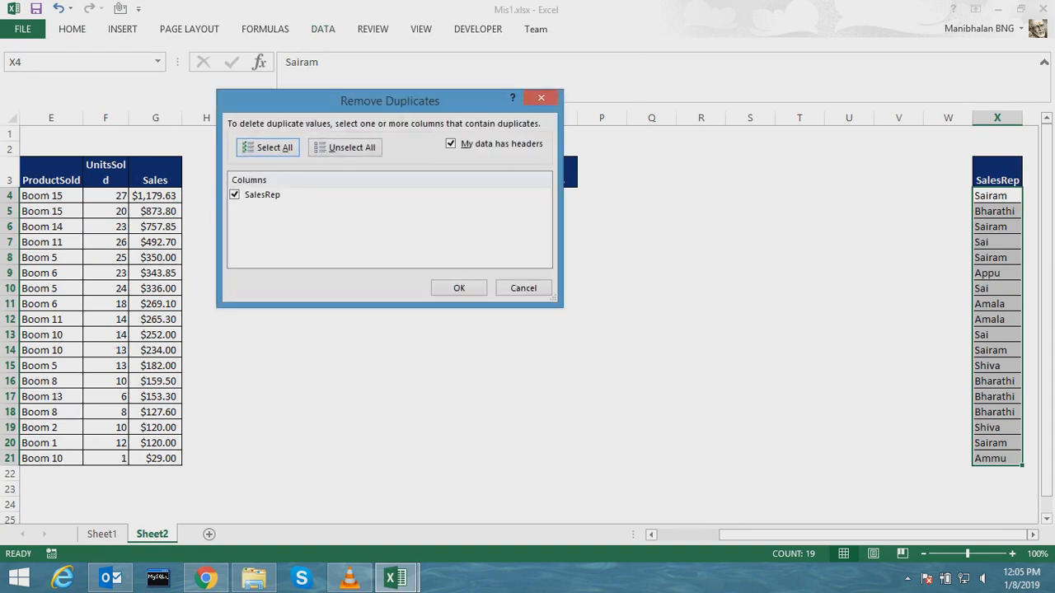
key(Return)
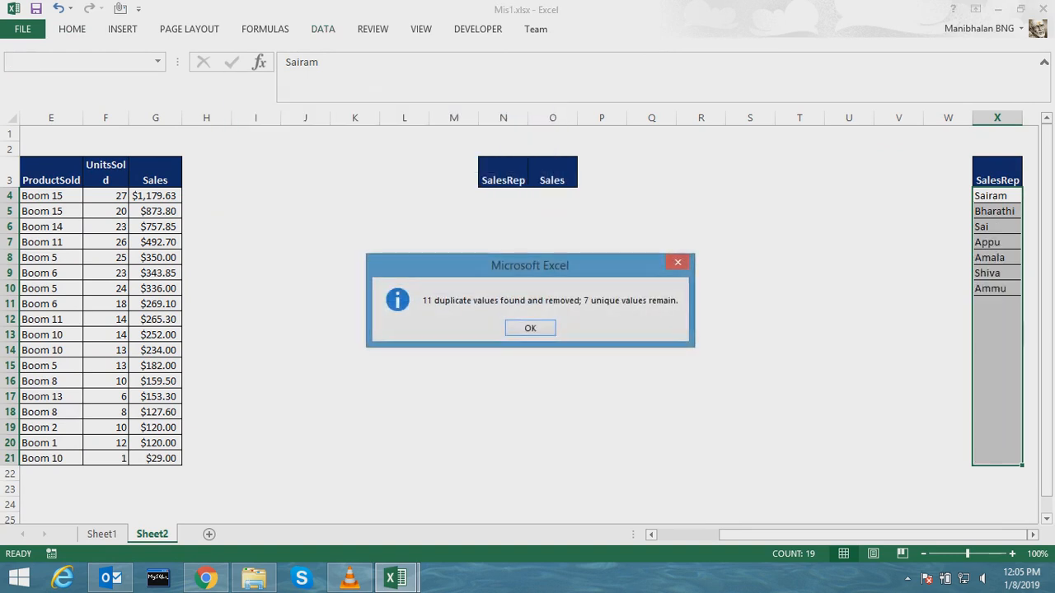
key(Return)
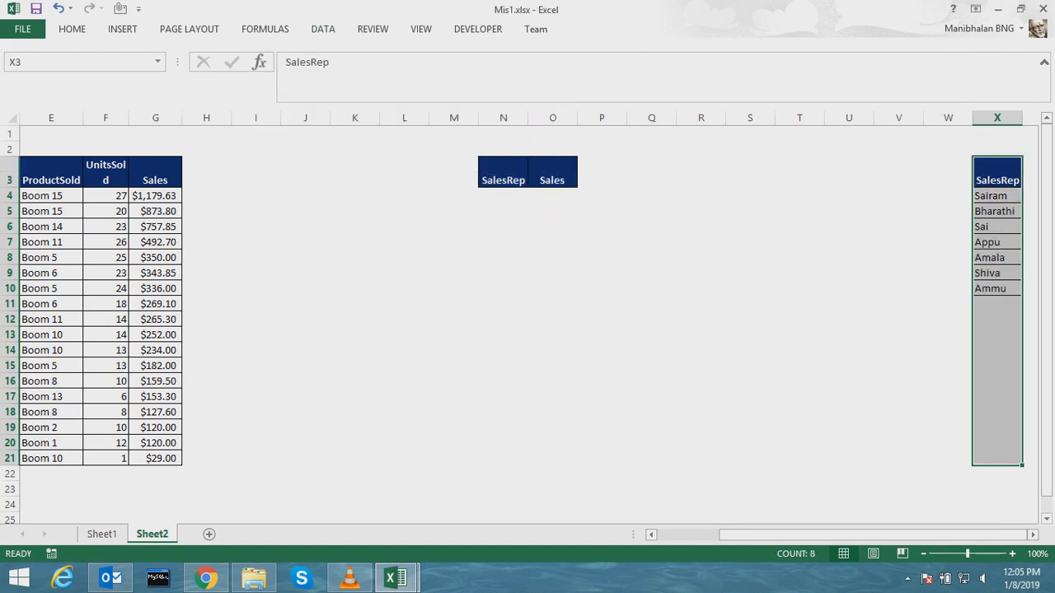
Label the deduplicated list UNIQUE in cell X2, above its SalesRep header
key(Down)
key(ctrl+shift+Down)
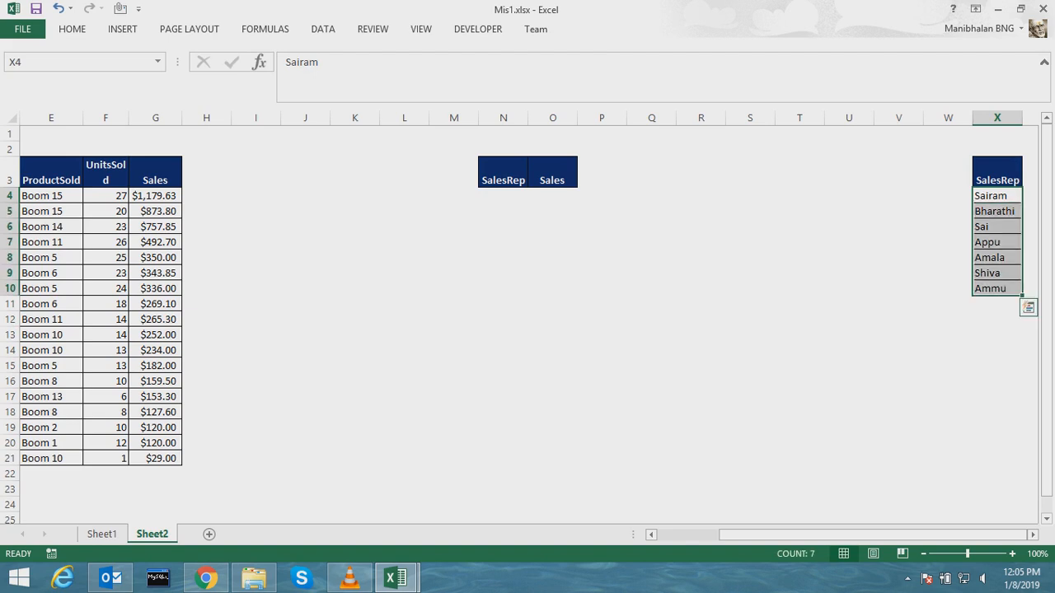
key(Up)
key(Up)
text(UN)
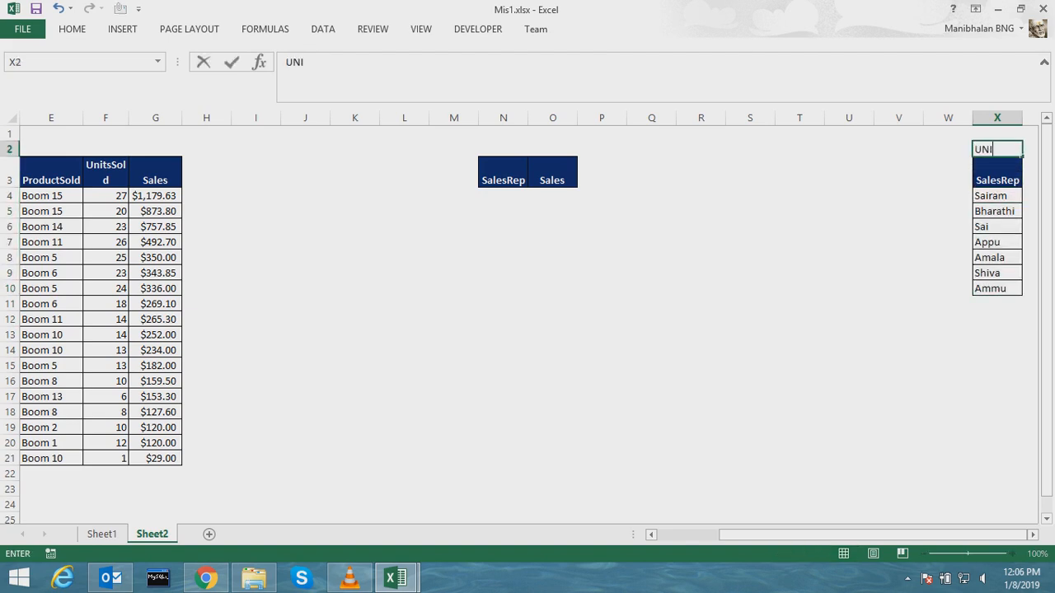
text(IQU)
key(Return)
Go through the sales rep names in the UNIQUE list in column X
key(Down)
key(Down)
key(Down)
key(Down)
key(Down)
key(Down)
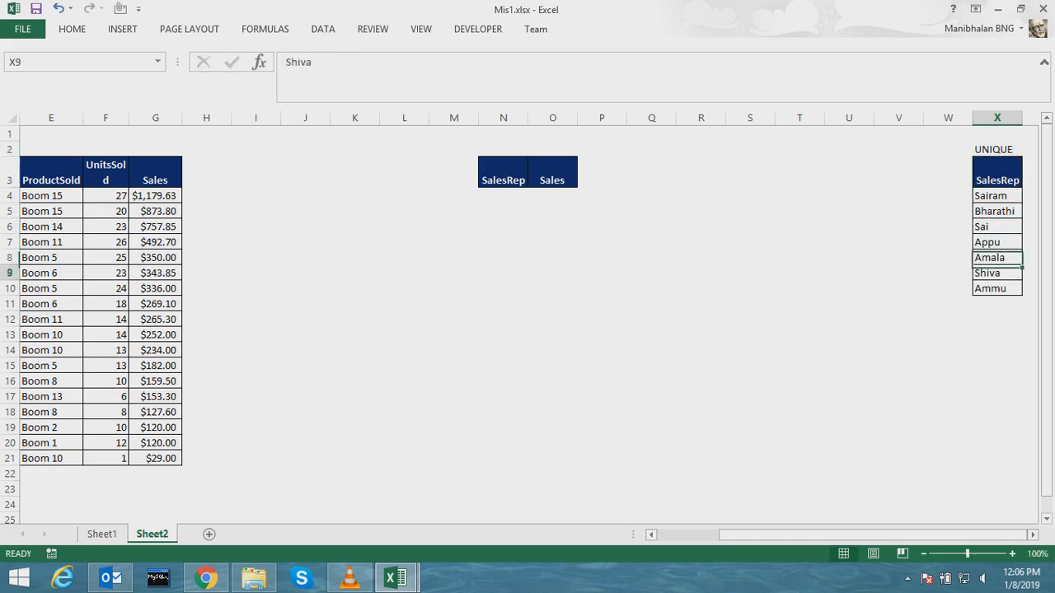
key(Up)
key(Up)
key(Up)
key(Up)
key(Up)
key(Up)
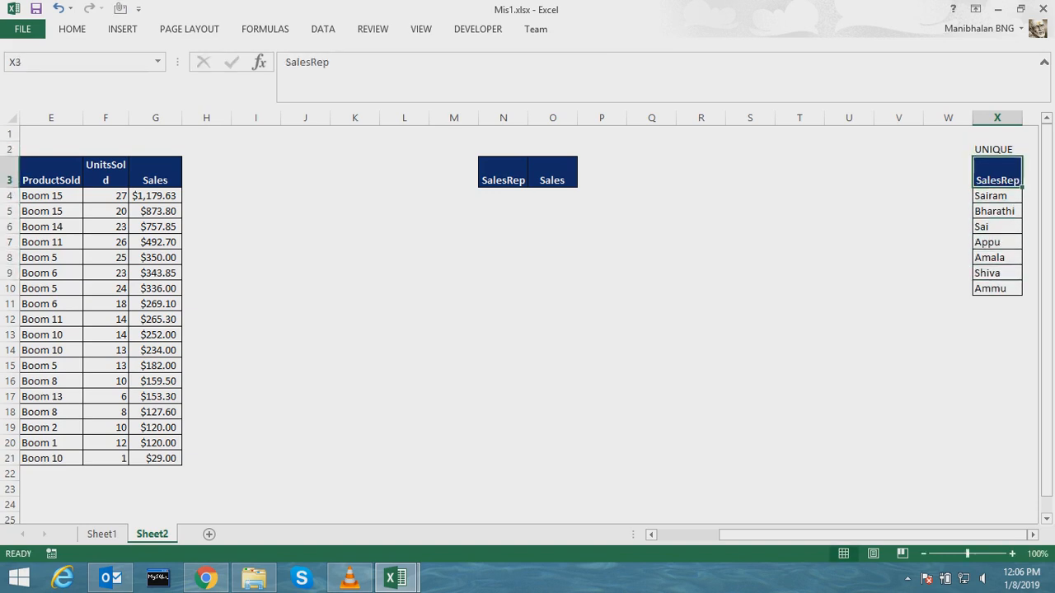
Replace the Sales header in O3 with SUMIF
key(ctrl+Left)
key(Left)
key(Left)
key(Left)
key(Left)
key(Right)
key(Right)
key(Right)
key(Right)
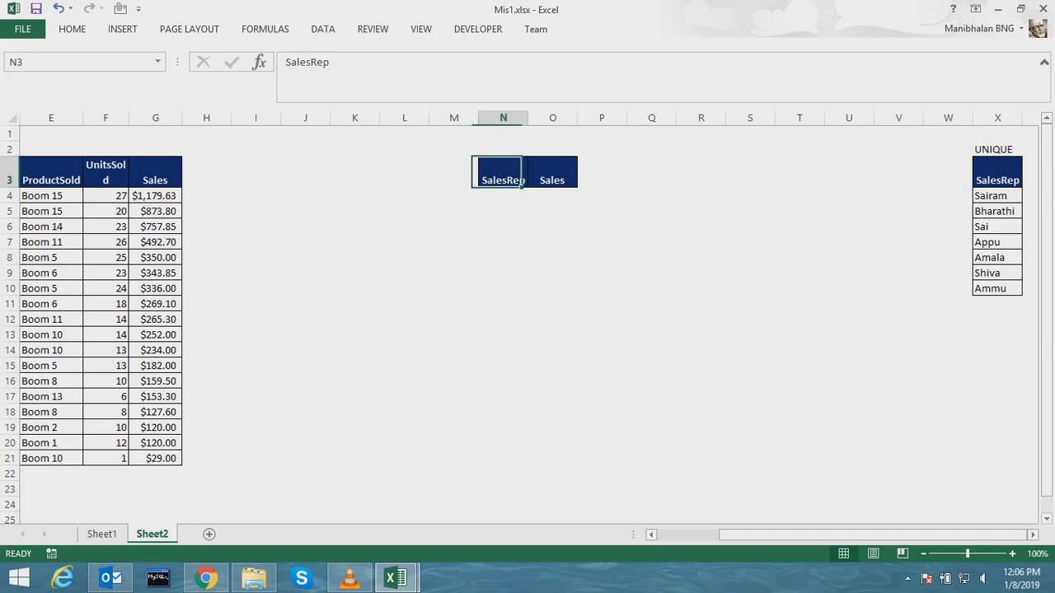
text(SUMIF)
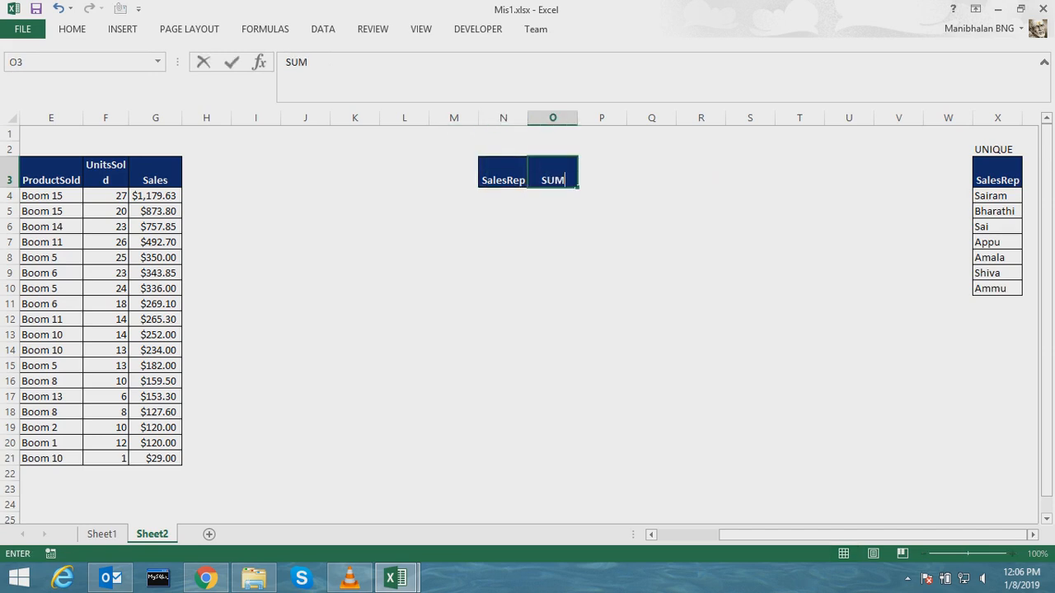
key(Right)
key(Left)
key(Left)
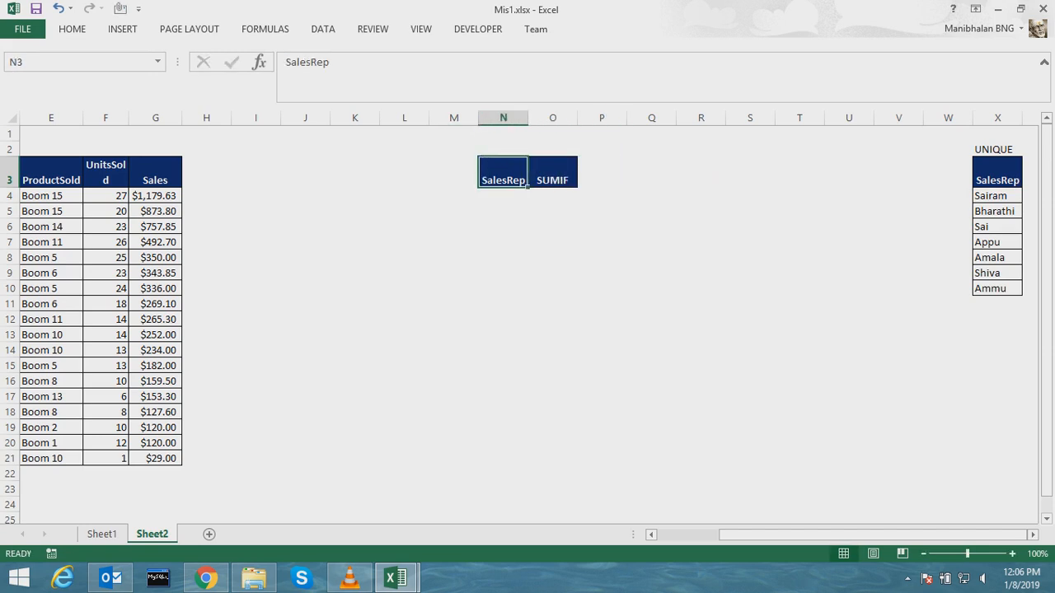
Copy the unique sales rep names from X4:X10 to N4:N10, under the SalesRep header of the summary table
key(Right)
key(Right)
key(Right)
key(Right)
key(Down)
key(ctrl+Right)
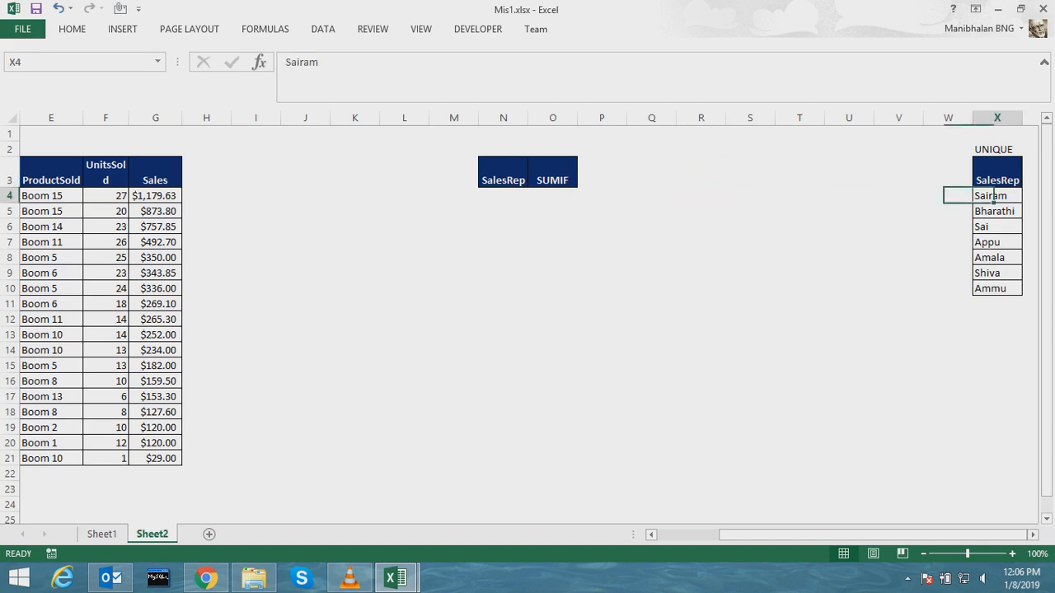
key(Right)
key(Left)
key(shift+Down)
key(shift+Down)
key(shift+Down)
key(shift+Down)
key(shift+Down)
key(shift+Down)
key(ctrl+c)
key(Left)
key(Left)
key(Left)
key(Left)
key(Left)
key(Left)
key(Left)
key(Left)
key(Left)
key(Left)
key(Left)
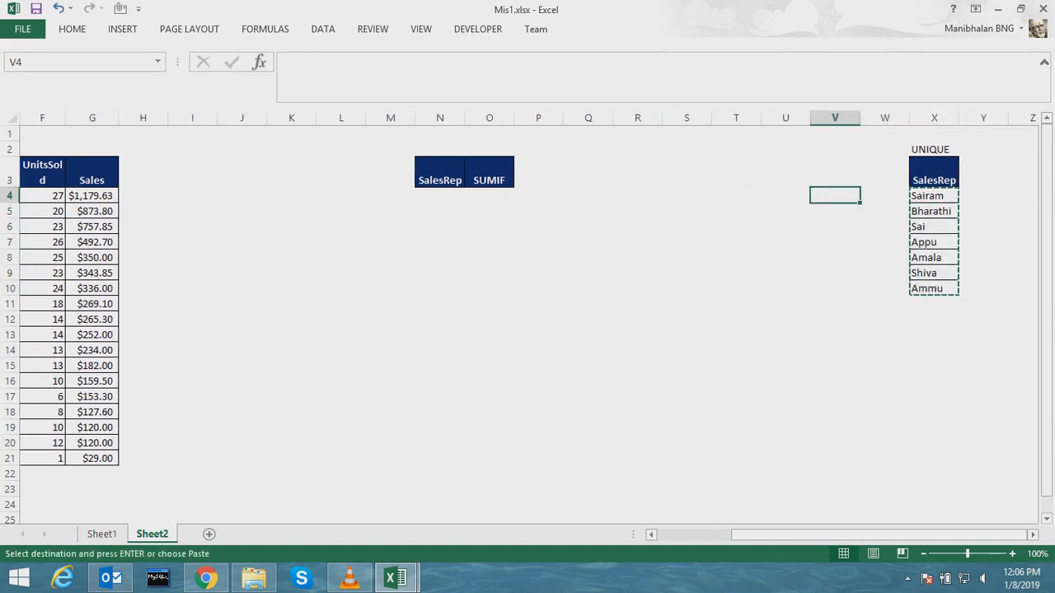
key(Right)
key(ctrl+v)
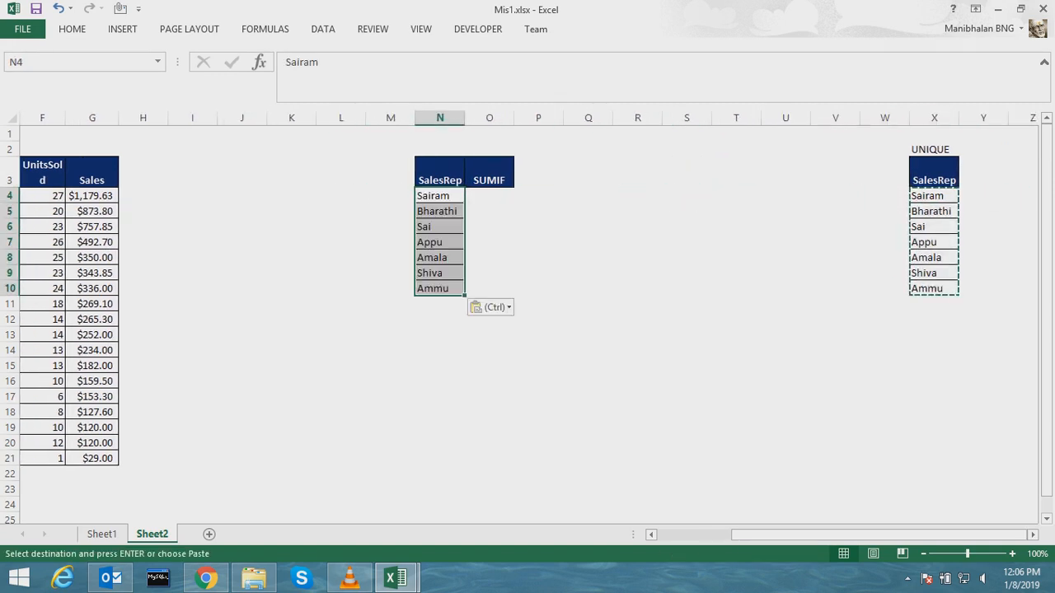
Look across from the summary table in column N to the sales data and back
key(Left)
key(Left)
key(Left)
key(Left)
key(Left)
key(Left)
key(Left)
key(Left)
key(Left)
key(Left)
key(Left)
key(Left)
key(Left)
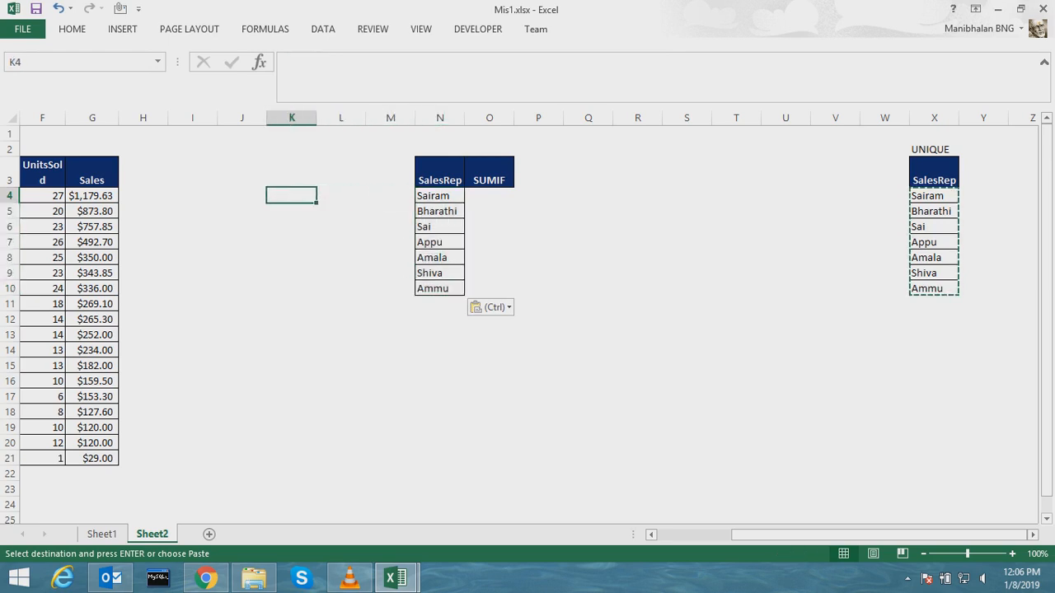
key(Right)
key(Right)
key(Right)
key(Right)
key(Right)
key(Right)
key(Right)
key(Right)
key(Right)
key(Right)
key(Right)
key(Right)
key(Right)
key(Right)
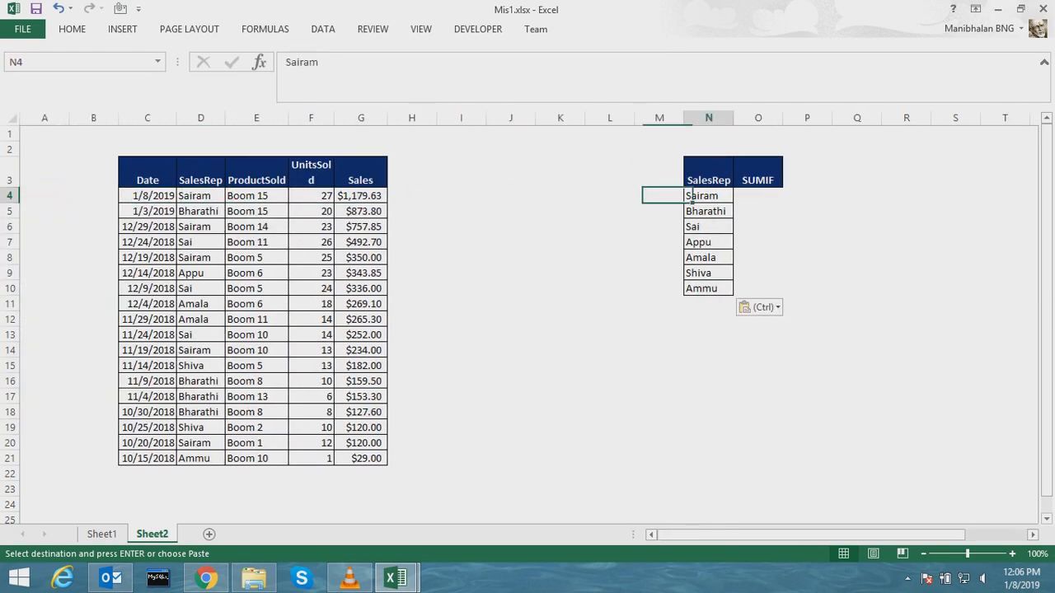
Begin a SUMIF formula in O4, under the SUMIF header of the summary table
key(Up)
key(Up)
key(Down)
key(Down)
key(Down)
key(Up)
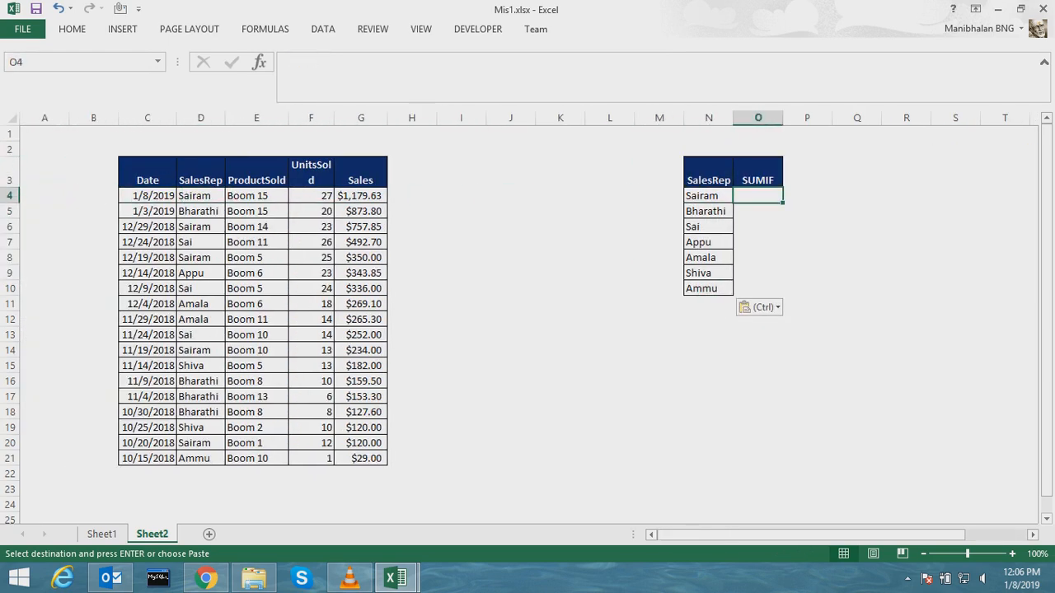
text(=S)
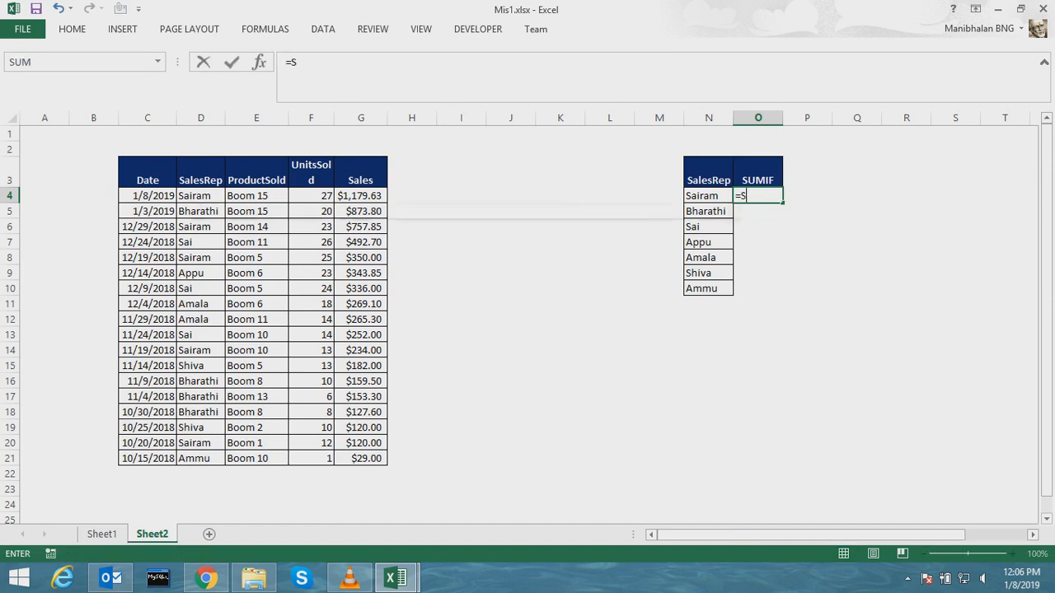
text(um)
key(Down)
key(Down)
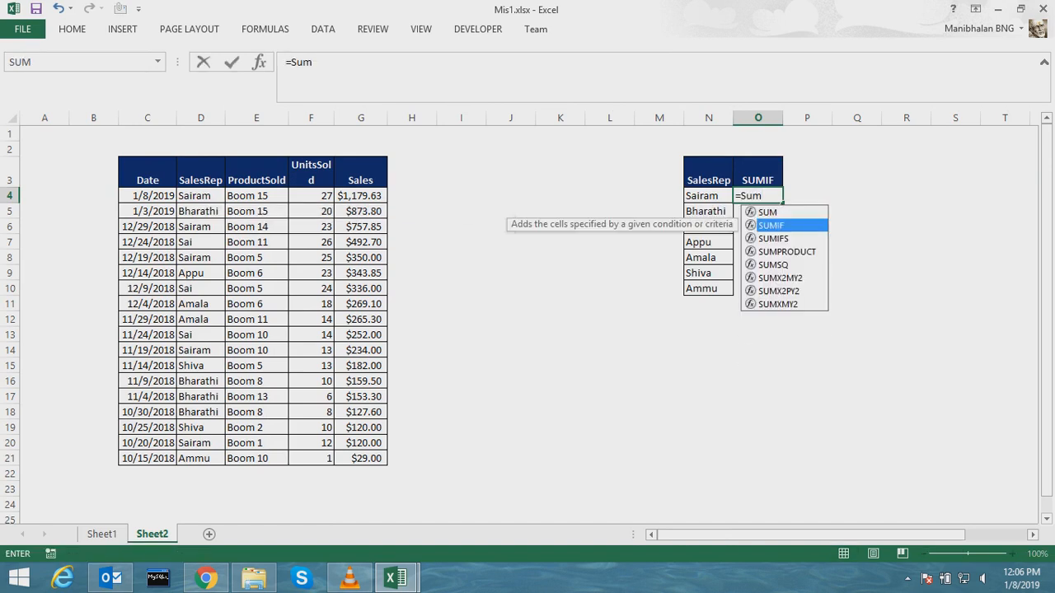
key(Up)
key(Down)
key(Up)
key(Down)
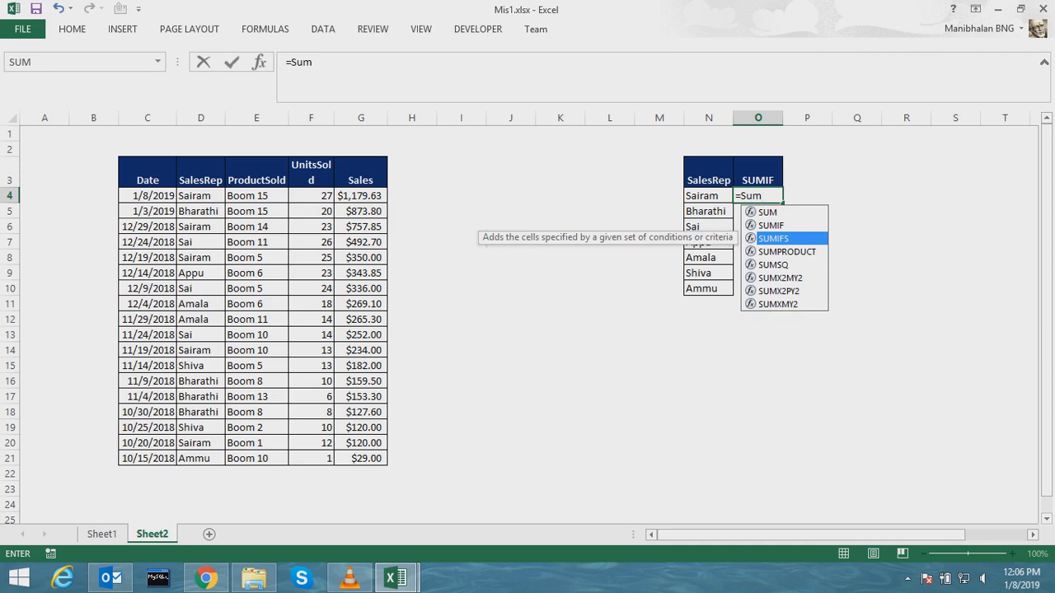
key(Up)
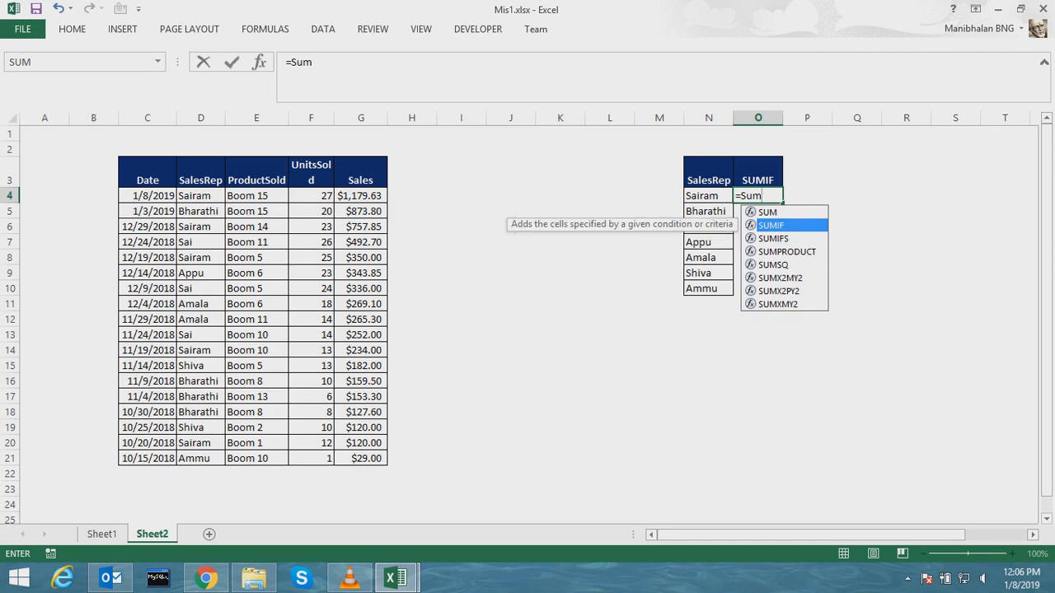
key(Tab)
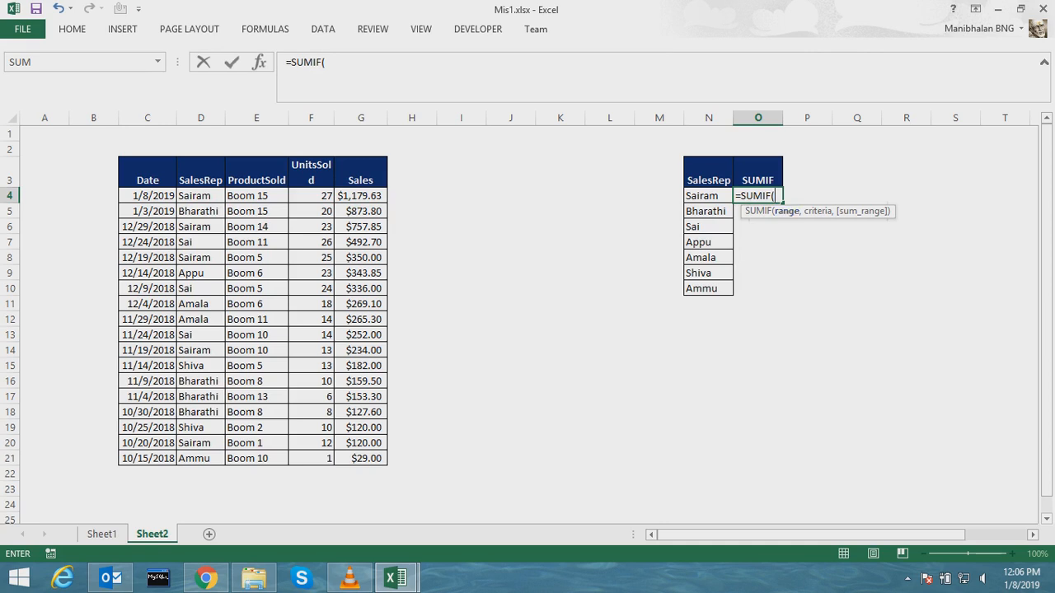
Give the SUMIF formula in O4 the sales rep names as its range, with the absolute reference $D$4:$D$21
click(201, 196)
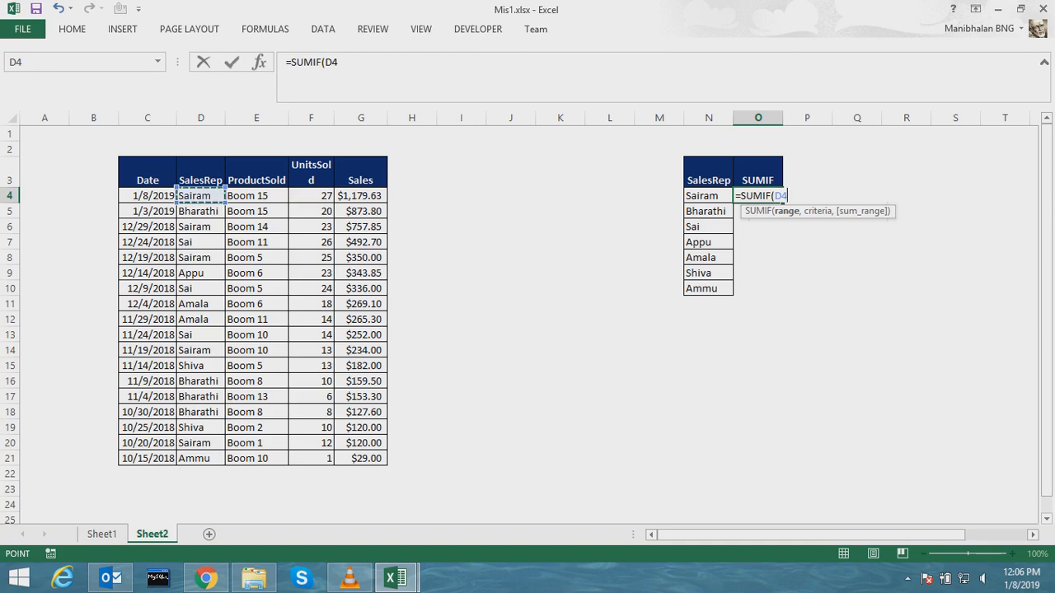
key(ctrl+shift+Down)
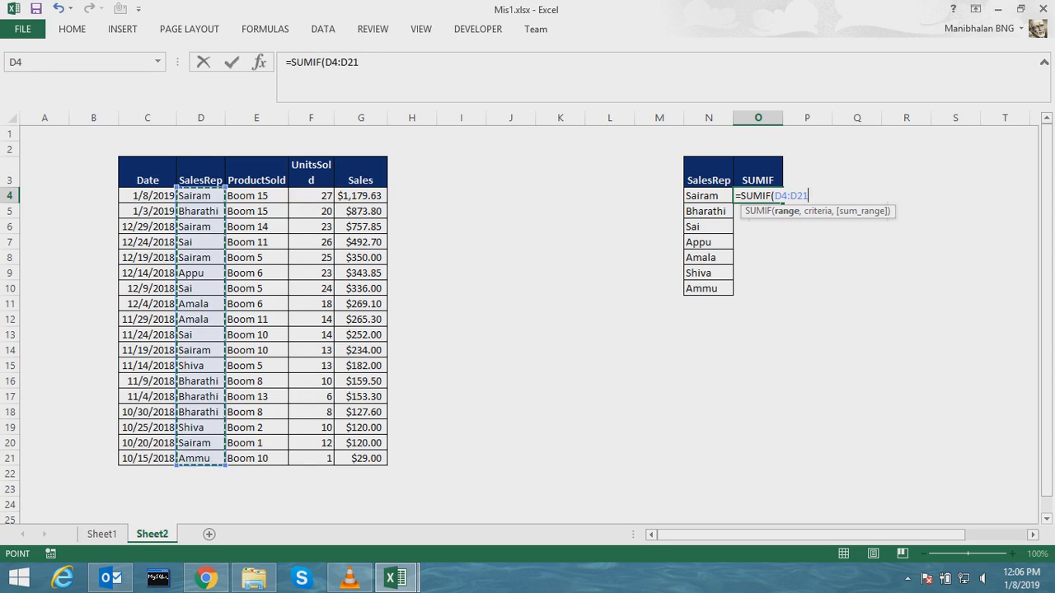
click(360, 62)
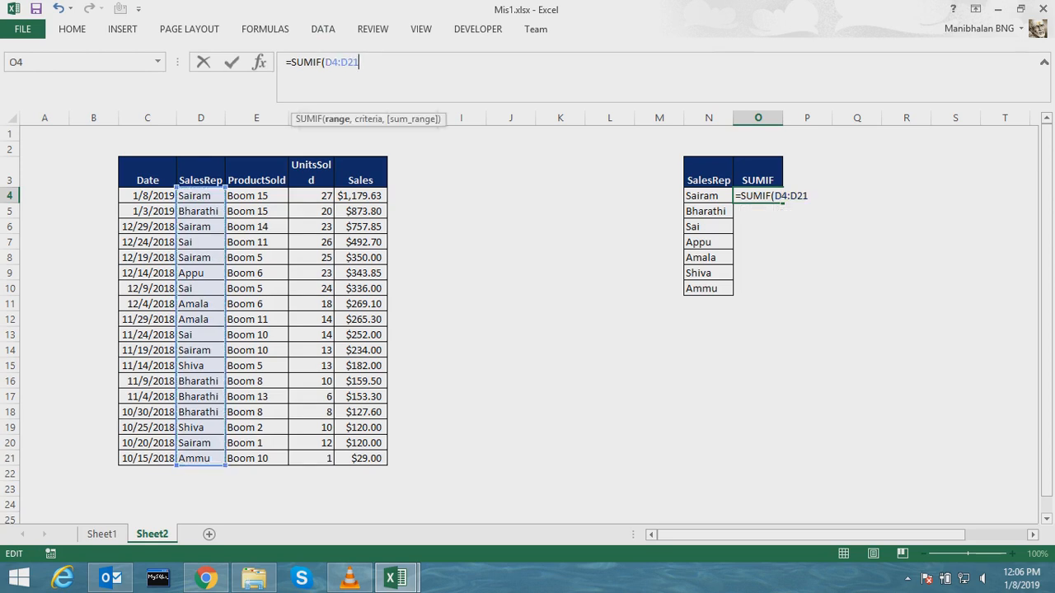
drag(360, 63, 325, 63)
key(F4)
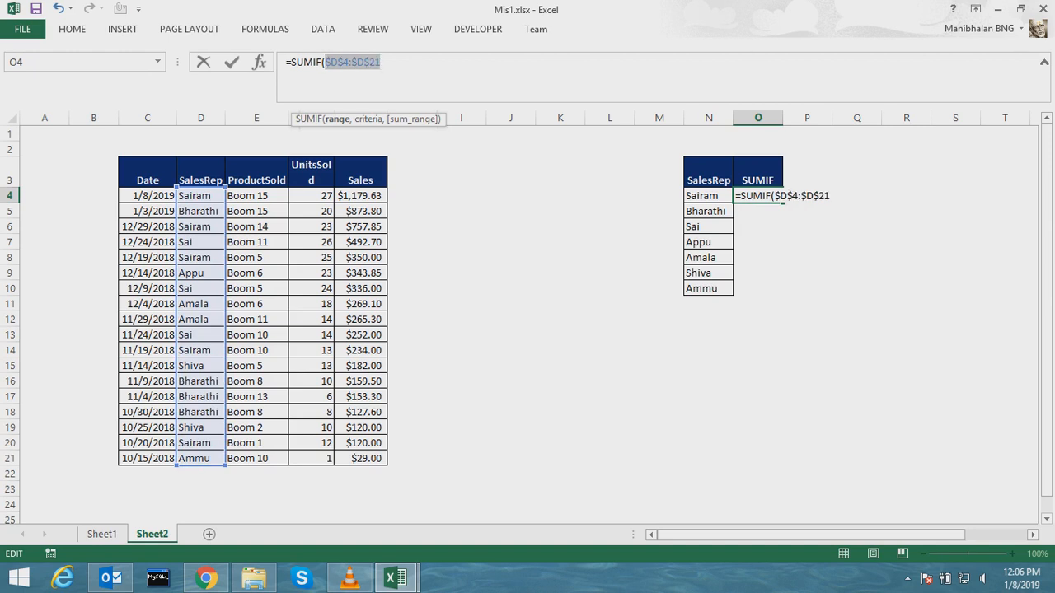
click(383, 63)
text(,)
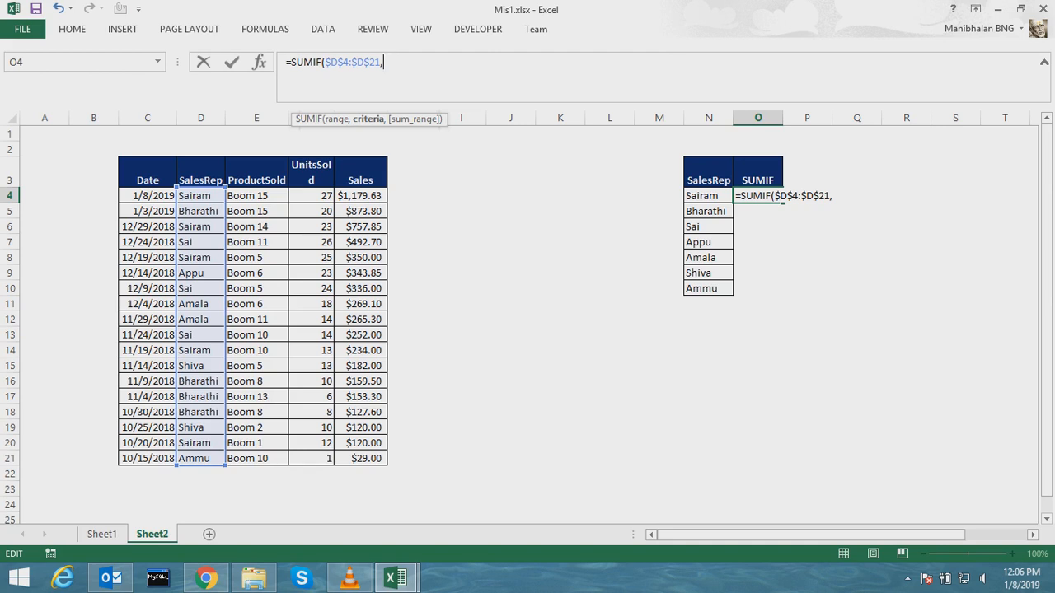
Complete the O4 formula with N4 as the criteria and the absolute sum range $G$4:$G$21
click(708, 197)
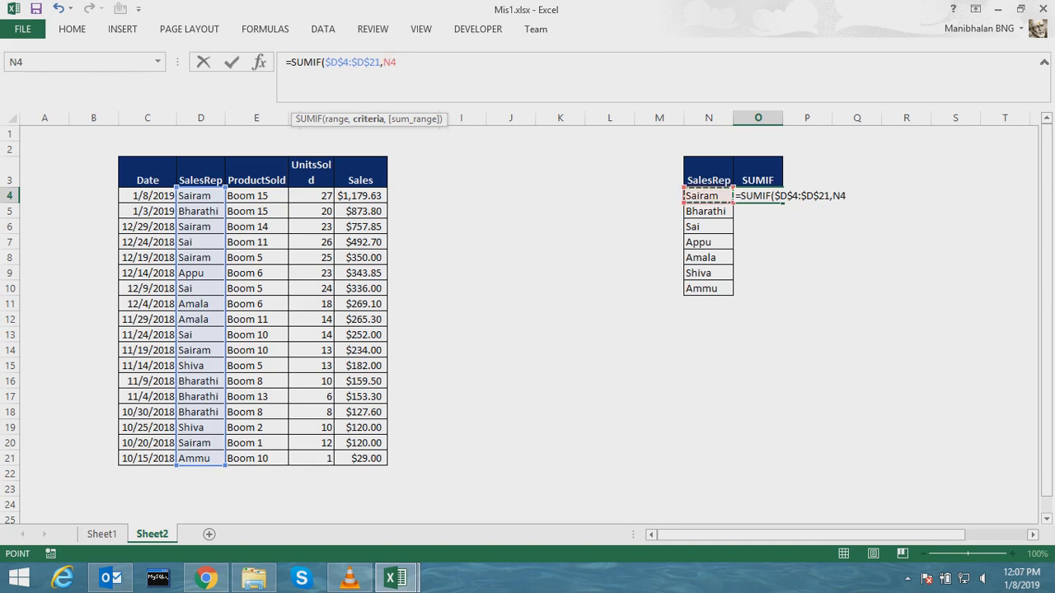
text(,)
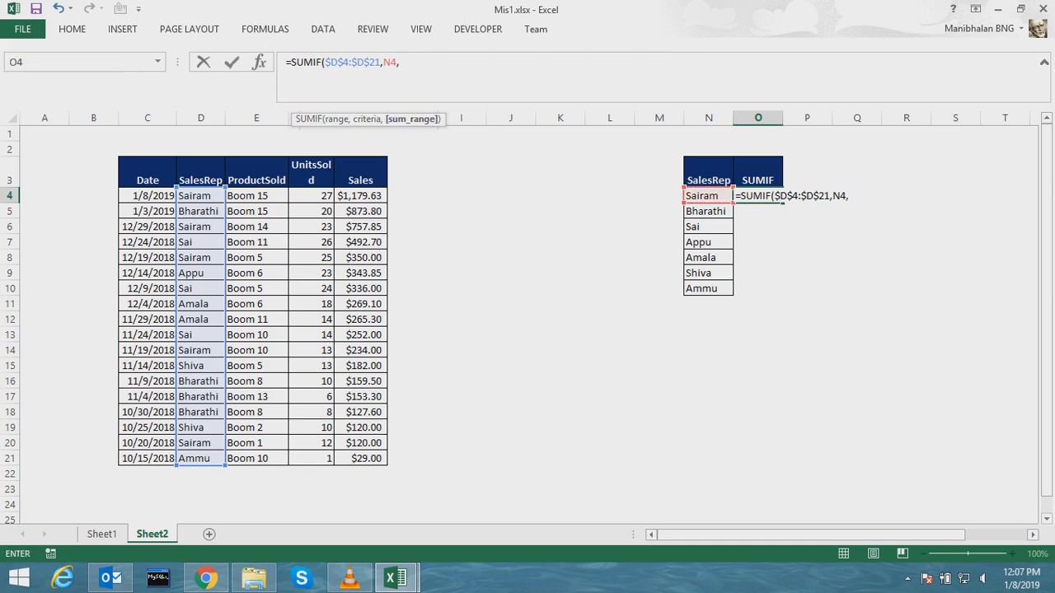
drag(360, 195, 363, 458)
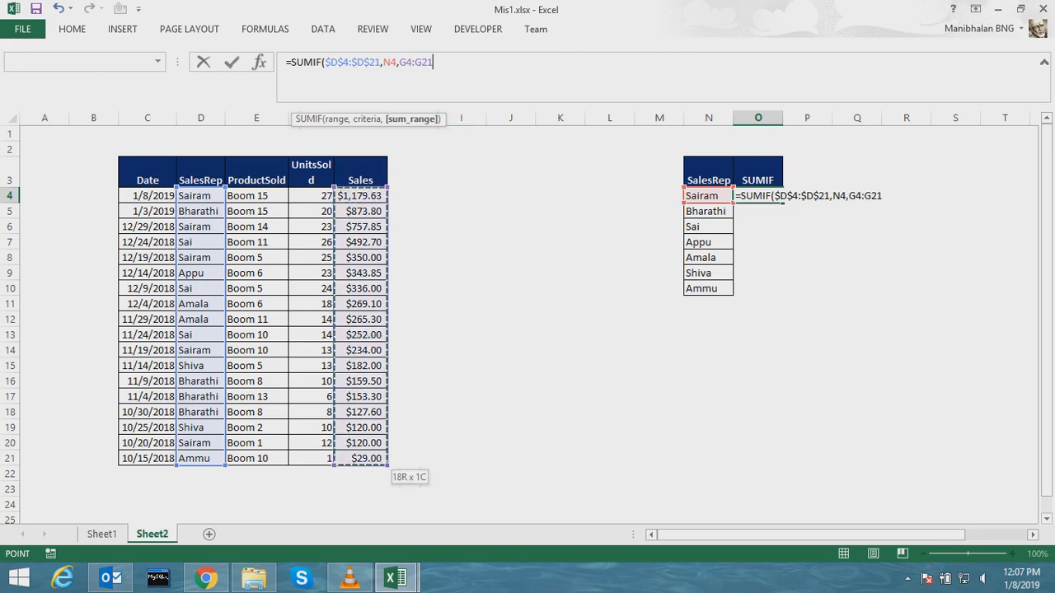
key(F4)
key(F4)
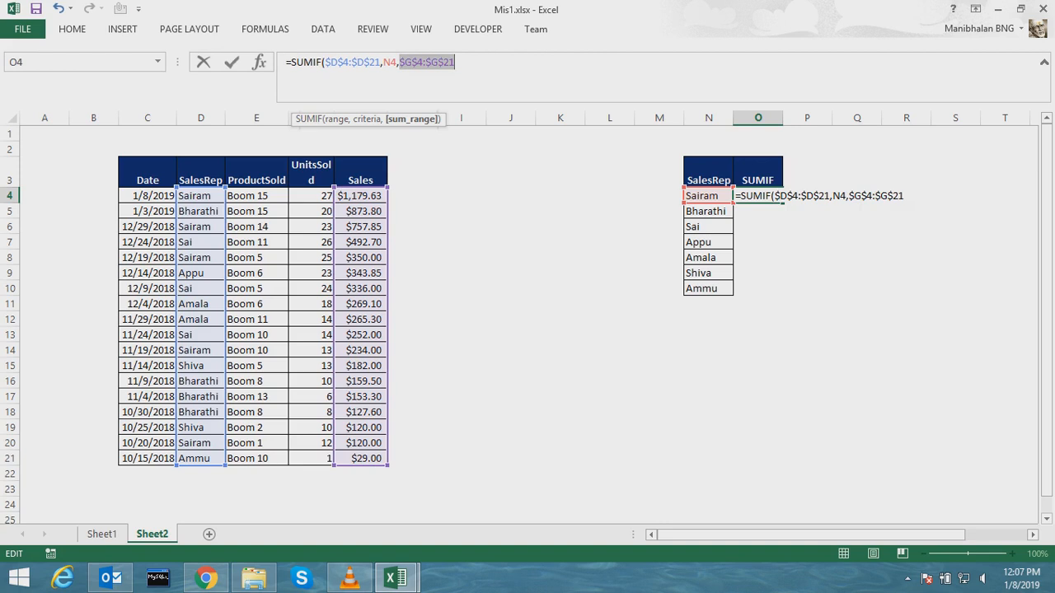
key(Right)
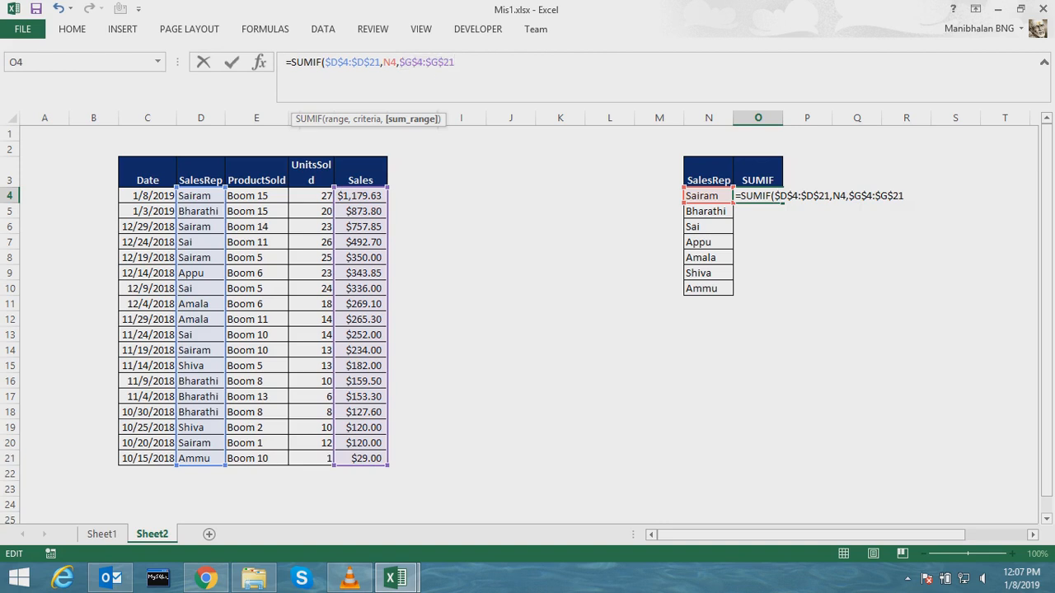
key(Return)
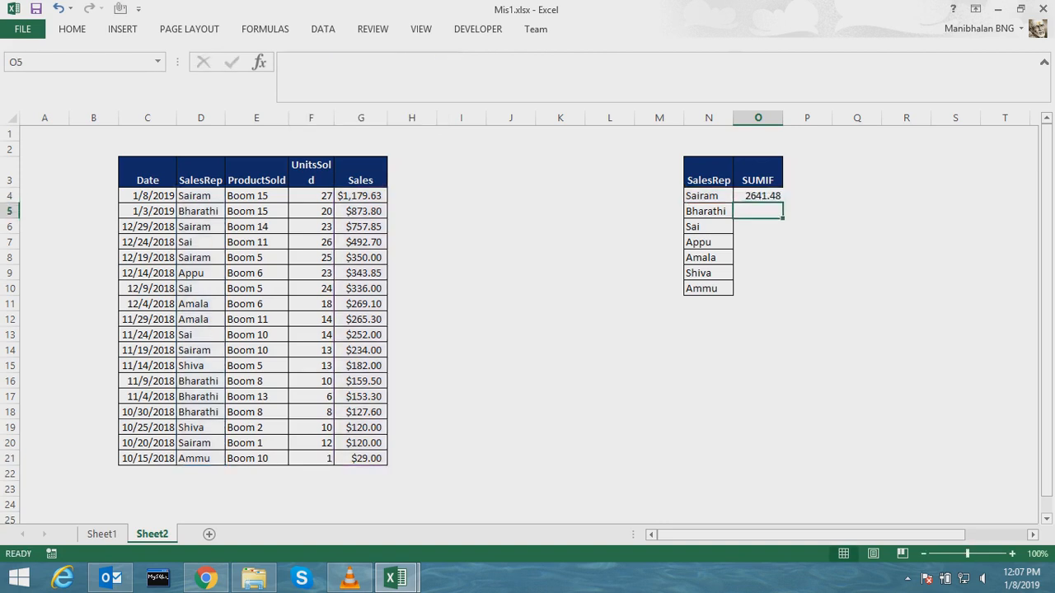
Fill the SUMIF formula from O4 down to O10 for all sales reps
key(Left)
key(ctrl+Down)
key(Right)
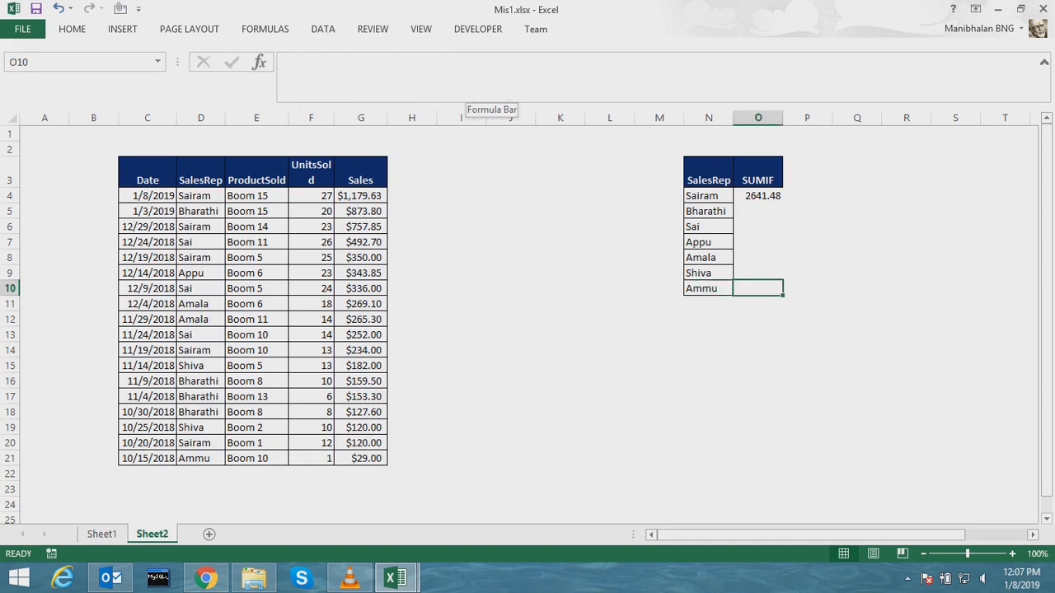
key(ctrl+shift+Up)
key(ctrl+d)
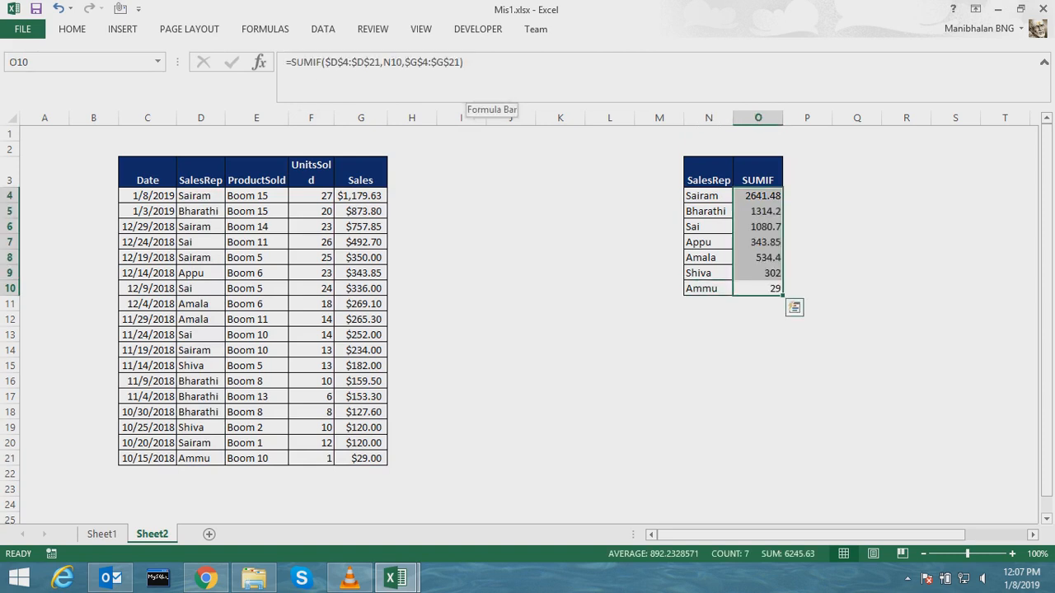
Add sum totals below both tables, in O11 for the SUMIF column and in G22 for the Sales column
key(Down)
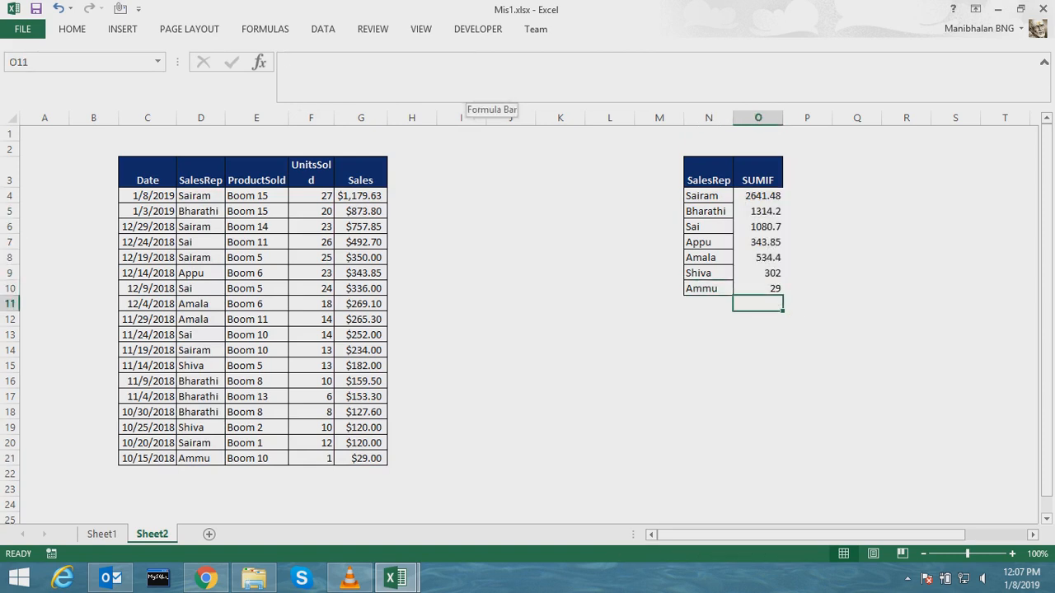
key(alt+equal)
key(Return)
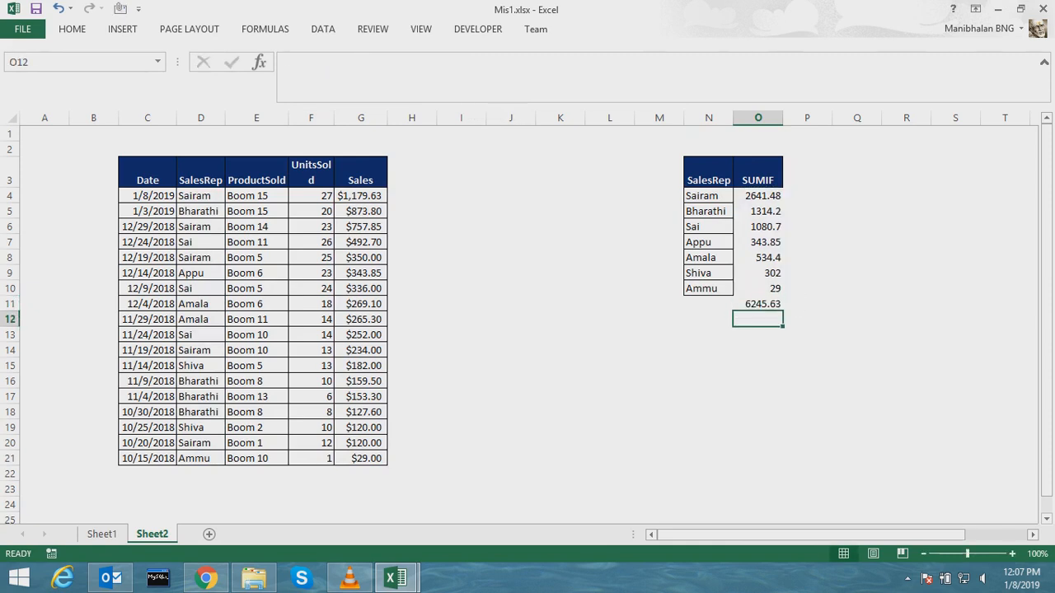
click(360, 474)
key(alt+equal)
key(Return)
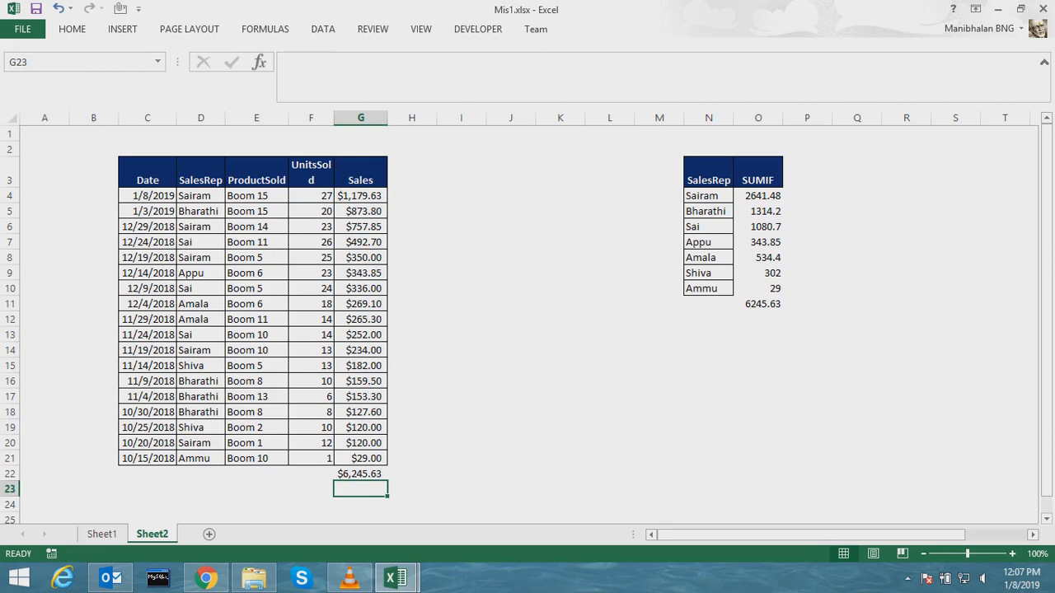
Apply all borders to the summary table cells N4:O10
drag(708, 195, 757, 288)
key(alt+h)
key(b)
key(a)
Go through the SUMIF formulas and totals in column O of the summary table
key(Right)
key(Down)
key(Down)
key(Down)
key(Down)
key(Down)
key(Down)
key(Down)
key(Up)
key(Up)
key(Up)
key(Up)
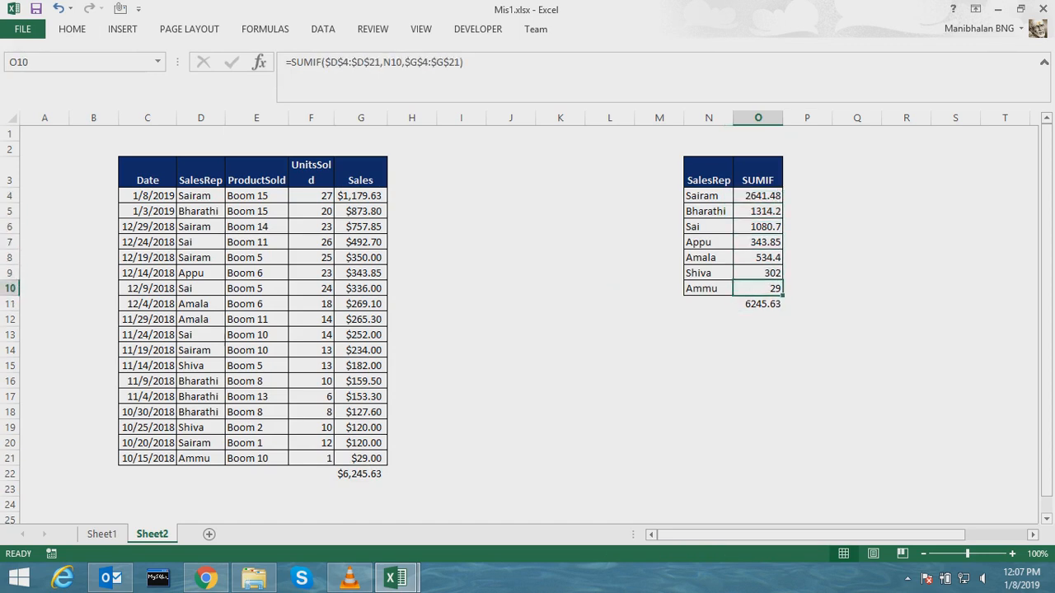
key(Up)
key(Up)
key(Up)
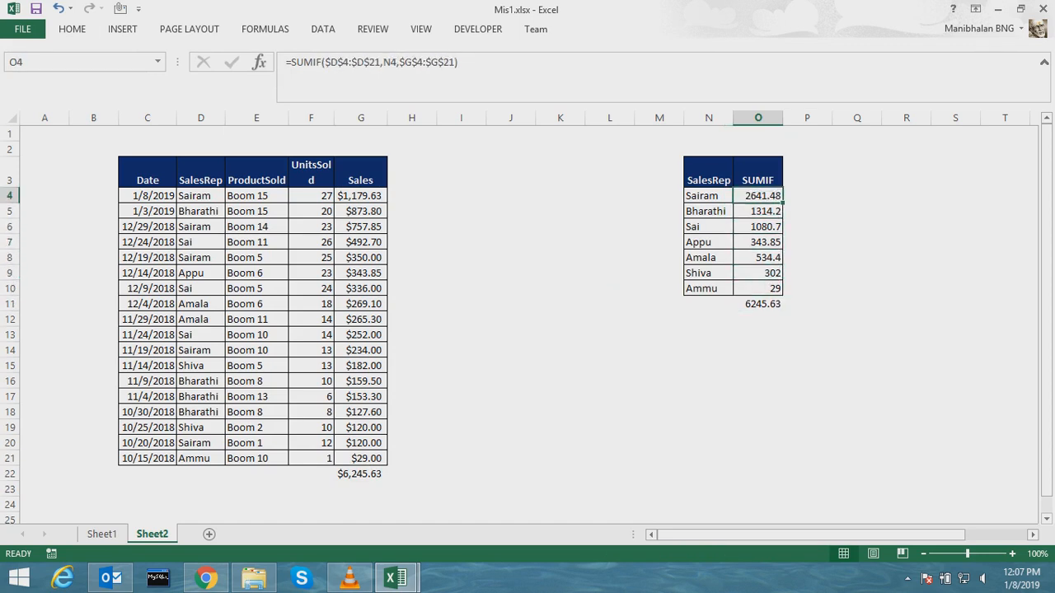
Copy the SUMIF header from O3 to P3 to add another column to the summary table
key(Up)
key(ctrl+c)
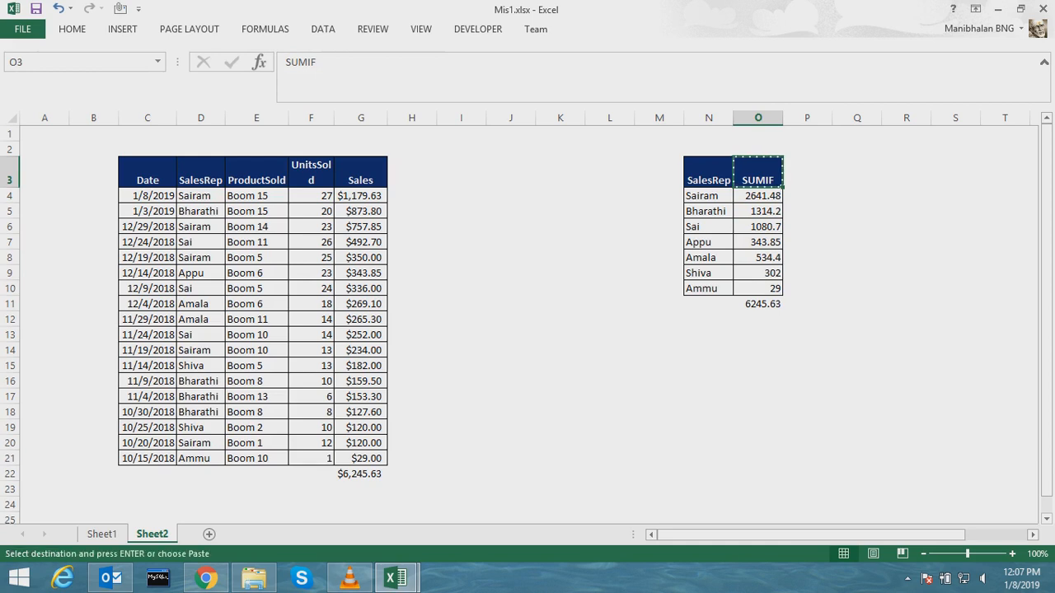
key(Right)
key(ctrl+v)
key(Down)
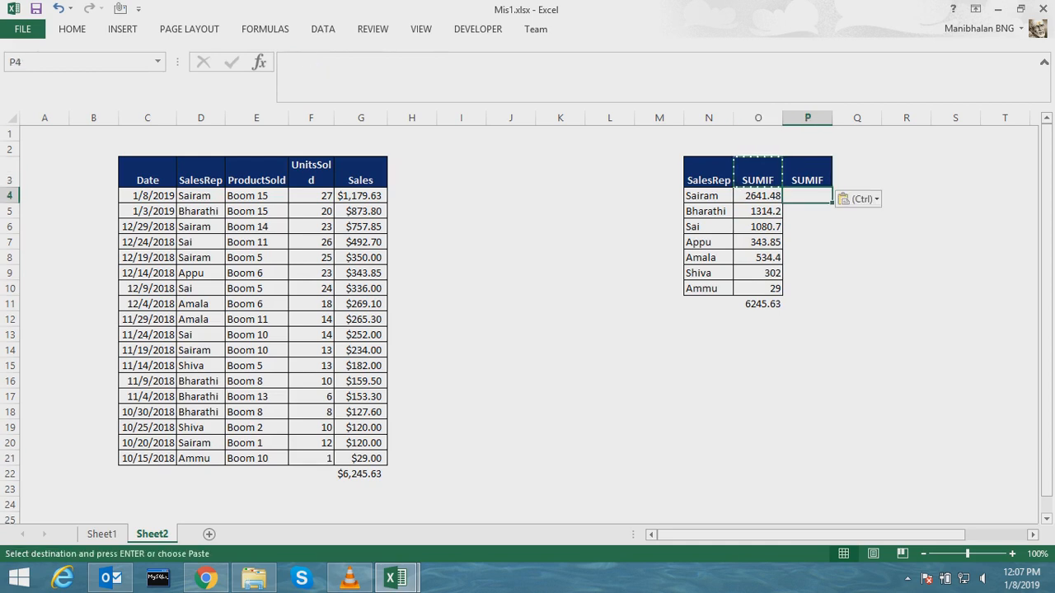
Start a SUMIF formula in P4 with the sales rep names $D$4:$D$21 as its absolute range
text(=su)
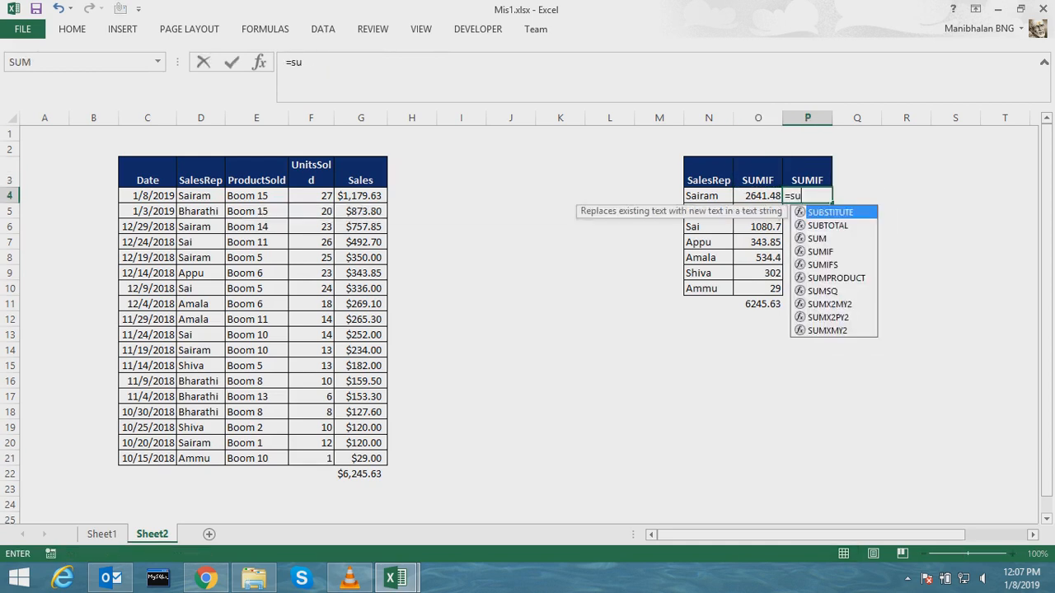
text(mif)
key(Tab)
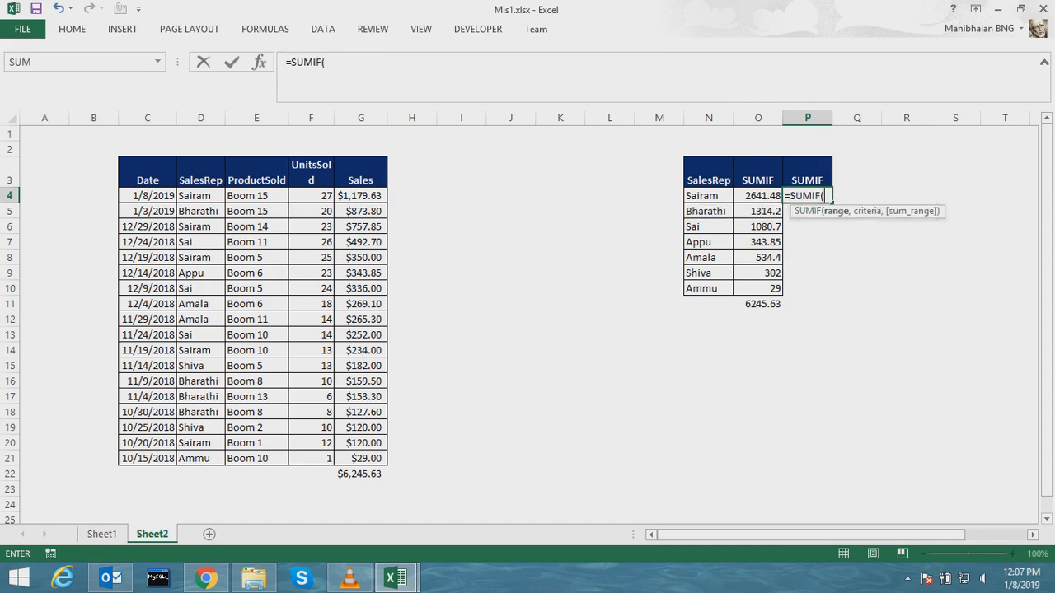
drag(201, 196, 201, 458)
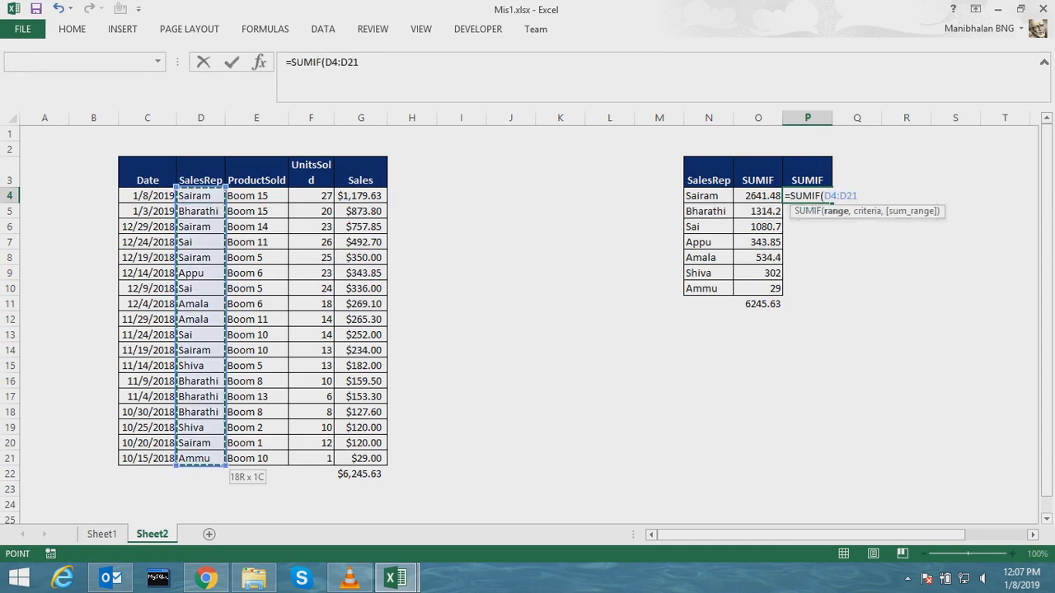
key(F4)
text(,)
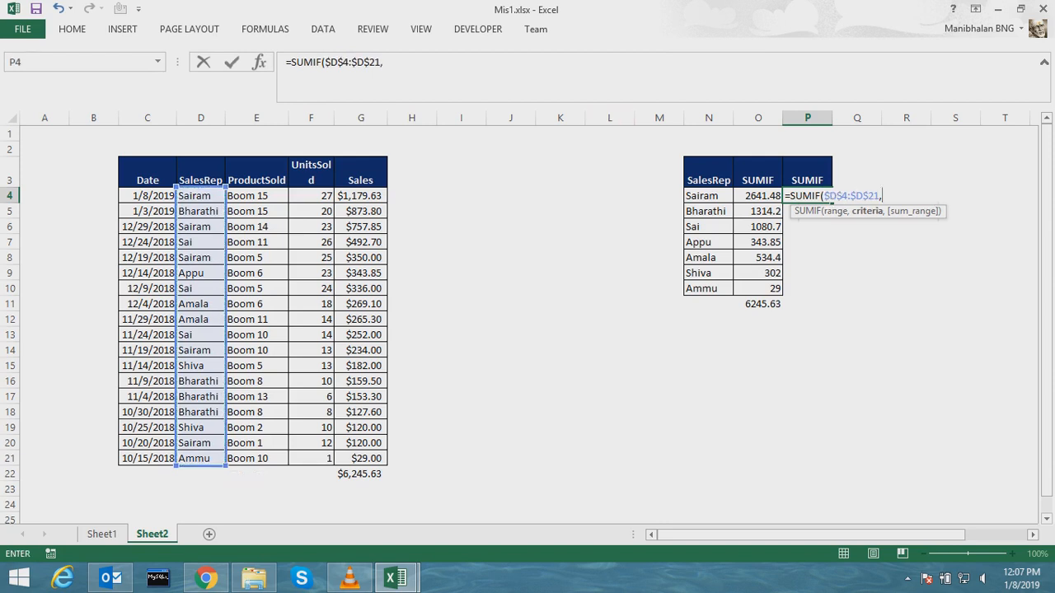
Complete the SUMIF formula in P4 with N4 as the criteria and only the first sales cell, G$4, as the sum range
key(Left)
key(Left)
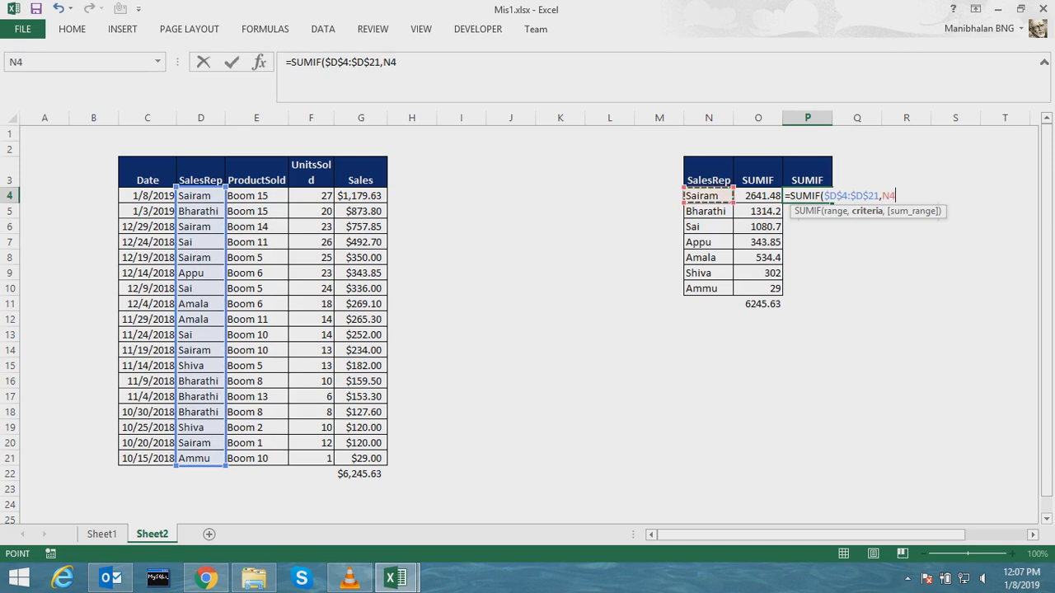
text(,)
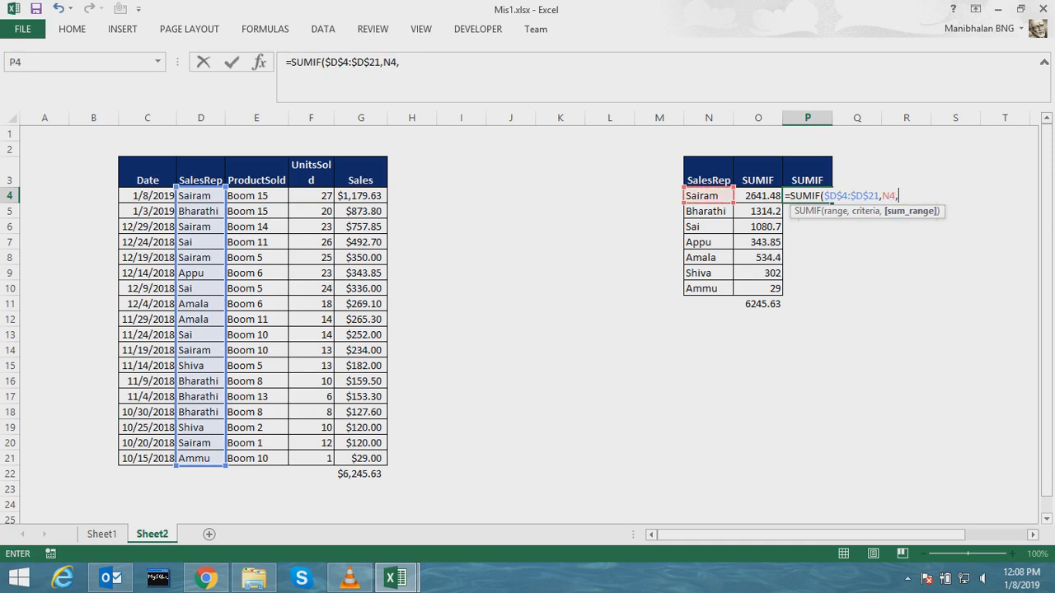
key(Left)
key(Left)
key(Left)
key(Left)
key(Left)
key(Left)
key(Left)
key(Left)
key(Left)
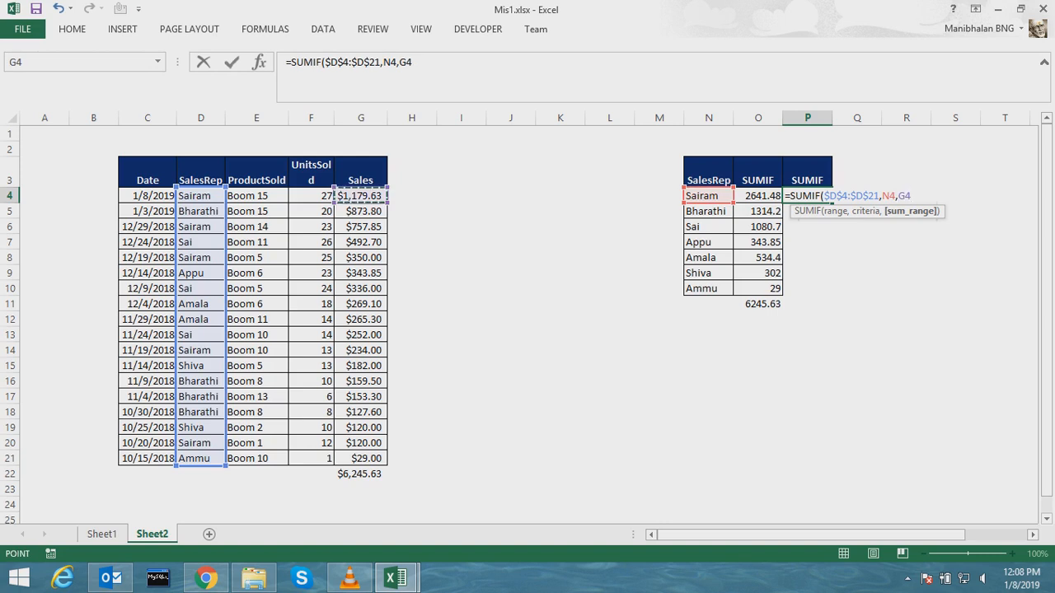
key(F4)
key(F4)
click(418, 63)
key(Return)
Fill the SUMIF formula from P4 down to P10 and copy the total formula from O11 into P11
key(Left)
key(ctrl+Down)
key(Right)
key(Up)
key(ctrl+shift+Up)
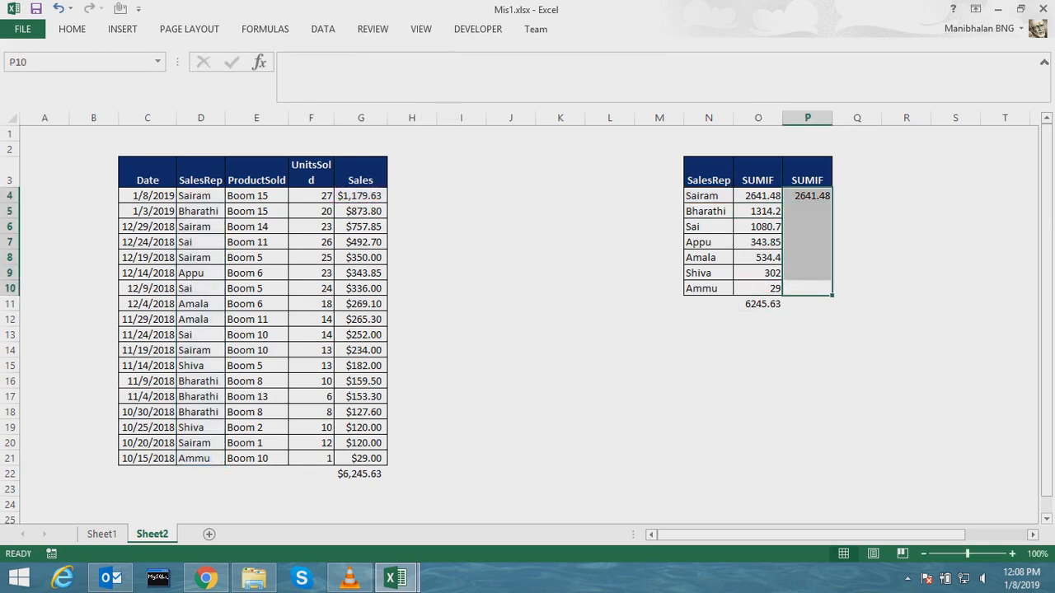
key(ctrl+d)
key(Down)
key(ctrl+r)
Apply all borders to the second SUMIF column's cells P4:P10
key(Up)
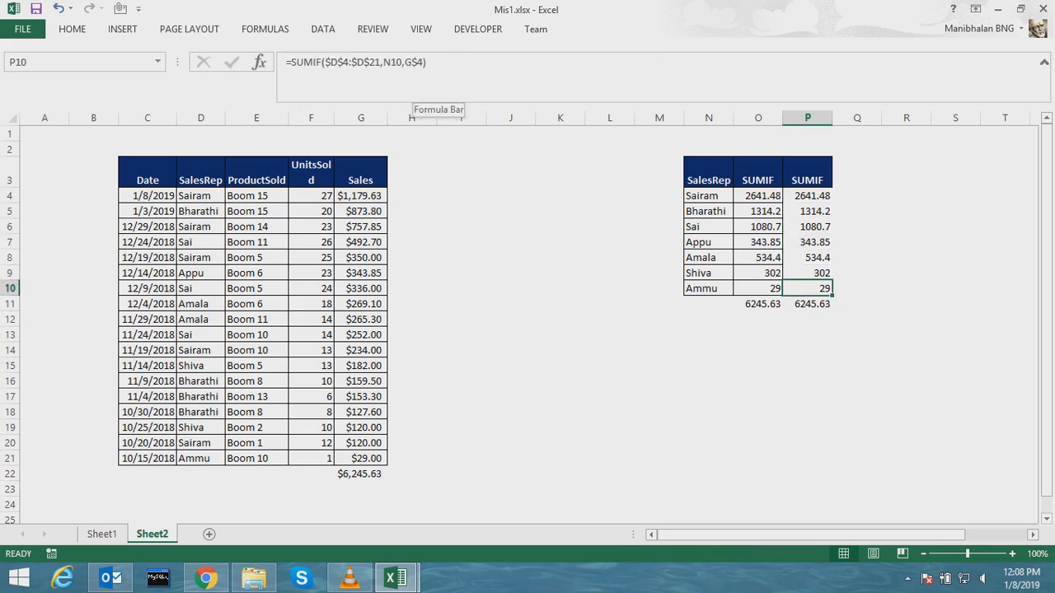
key(ctrl+shift+Up)
key(alt+h)
key(Escape)
key(Escape)
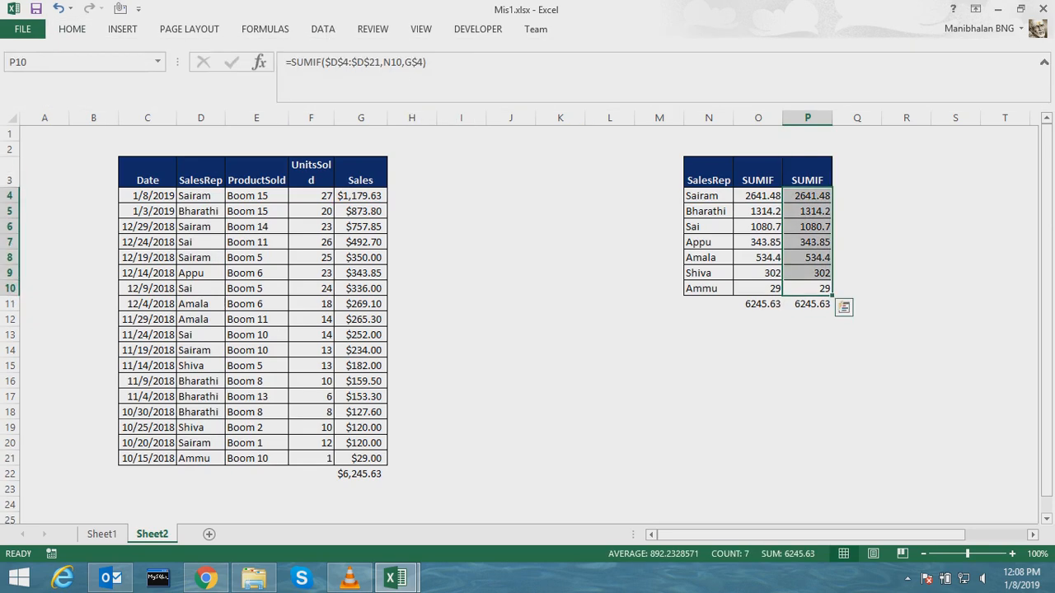
Enter the header SUMIFS in Q3 of the summary table
key(Right)
key(Left)
key(ctrl+Up)
key(Right)
text(SUMIF)
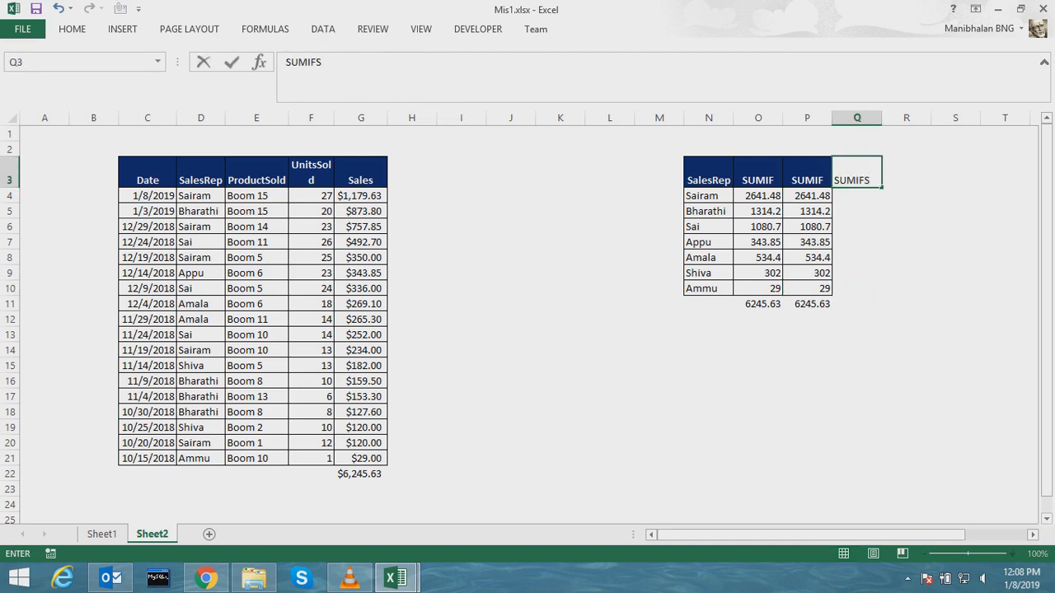
key(Return)
Copy the header formatting from P3 to the SUMIFS header in Q3
key(Up)
key(Left)
key(alt)
key(f)
key(p)
key(Left)
Start a SUMIFS formula in Q4, up to its opening bracket
key(Down)
key(Right)
text(=)
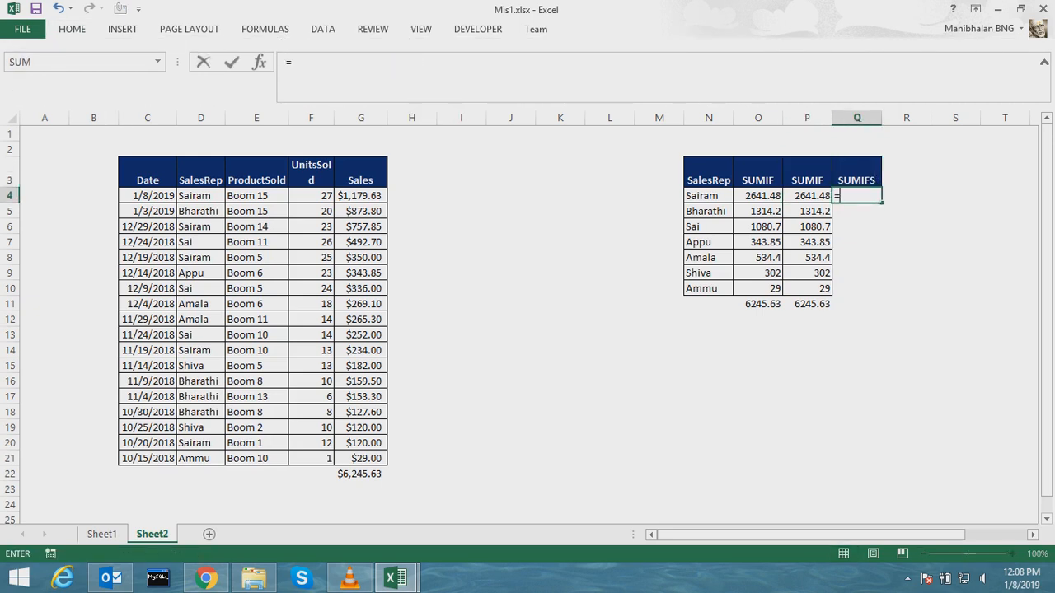
text(sumif)
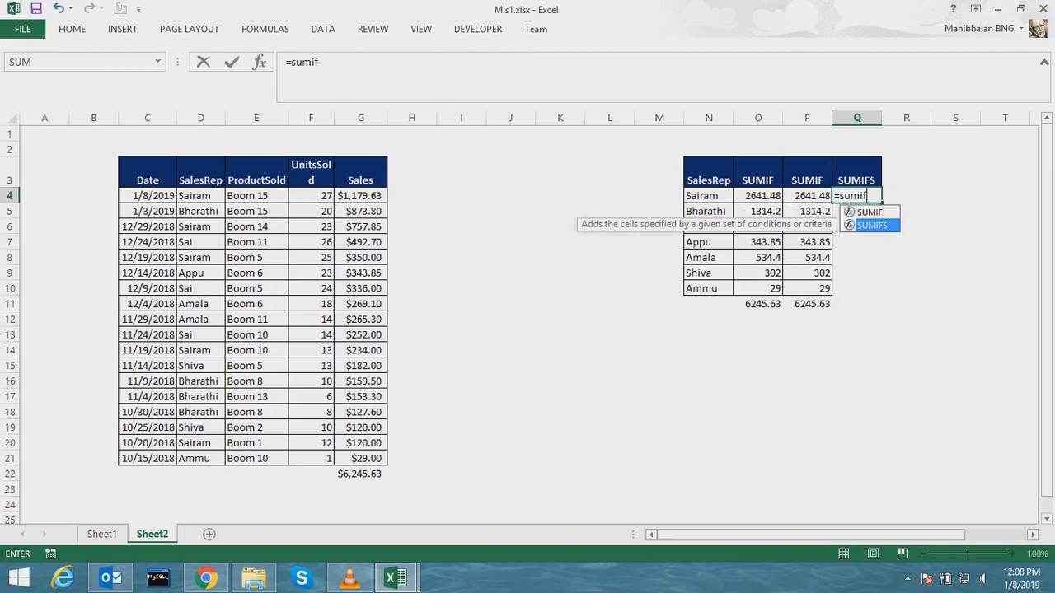
key(Down)
key(Escape)
key(Return)
key(Up)
double_click(322, 63)
click(322, 62)
text(s)
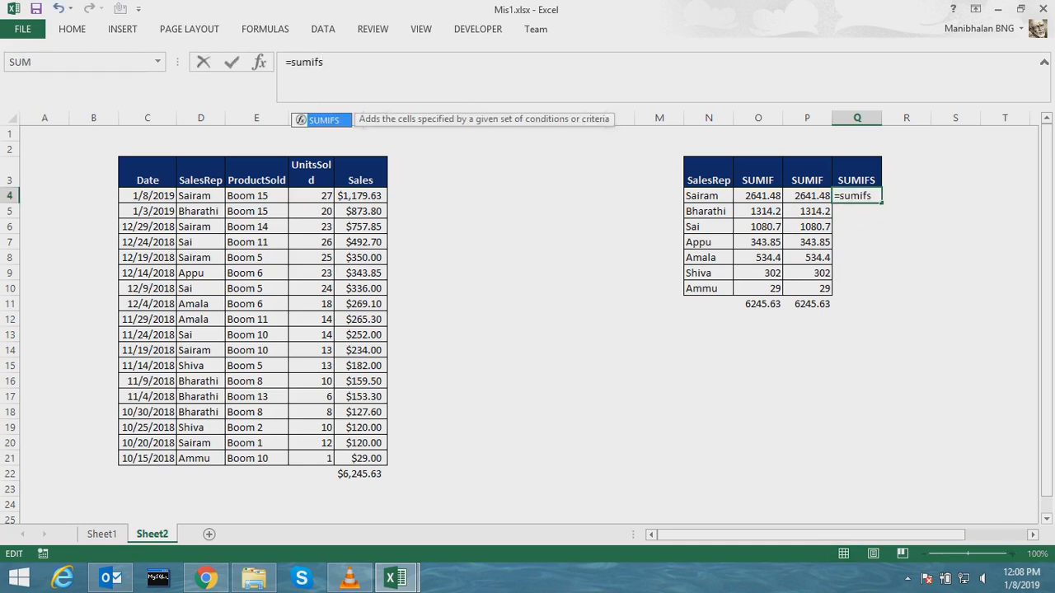
text(()
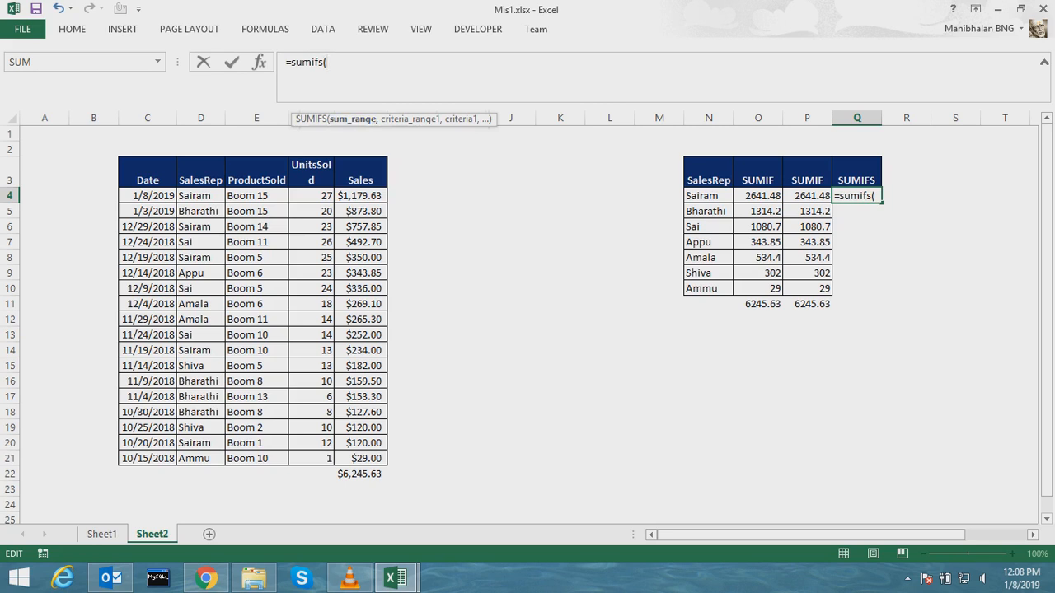
Complete the SUMIFS formula with sum range $G$4:$G$21, criteria range $D$4:$D$21 and criteria N4
drag(360, 197, 363, 460)
key(F4)
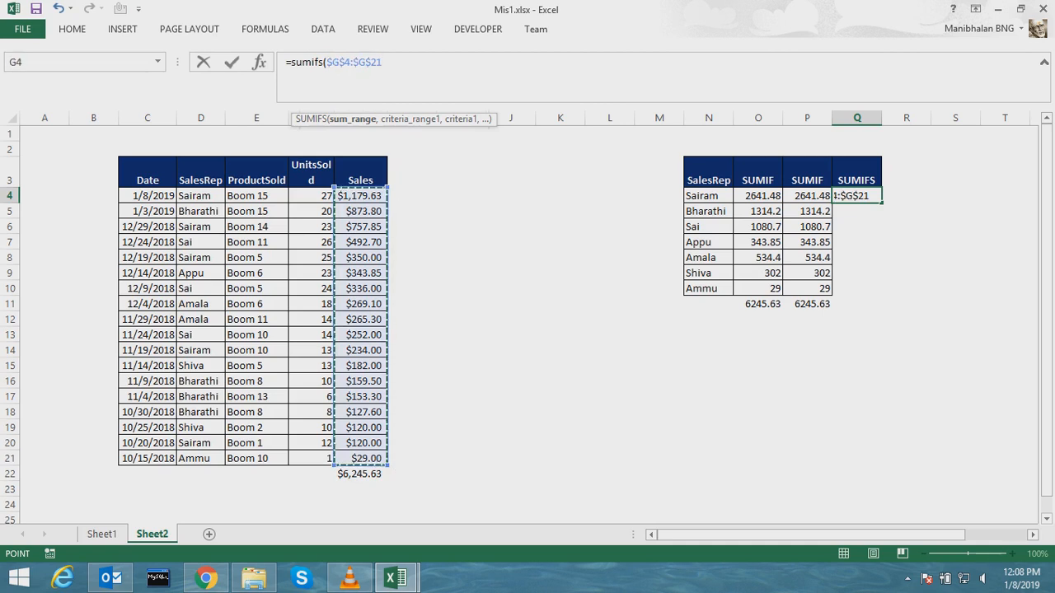
text(,)
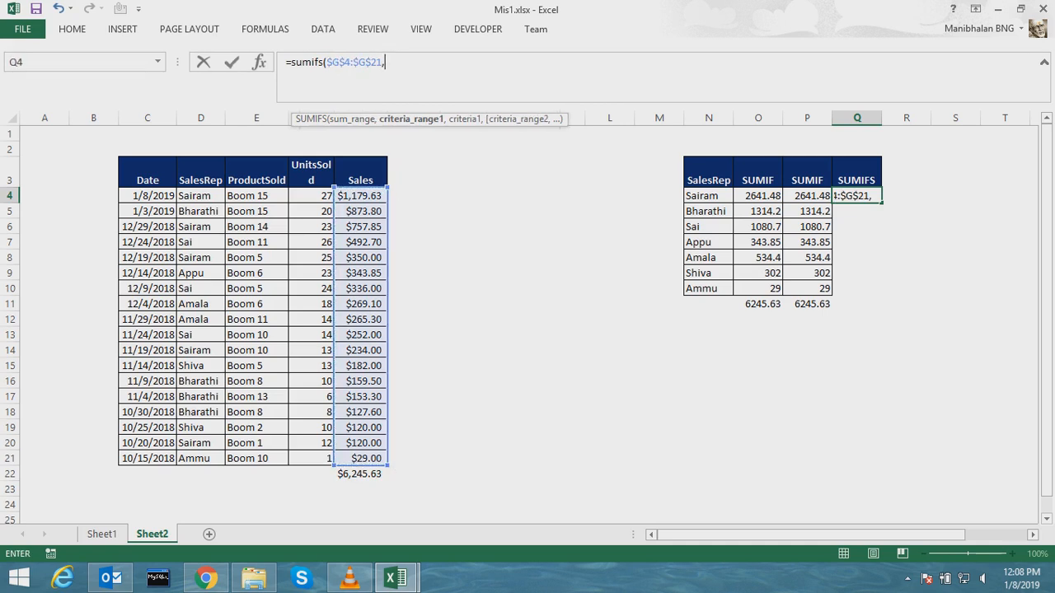
drag(200, 196, 200, 458)
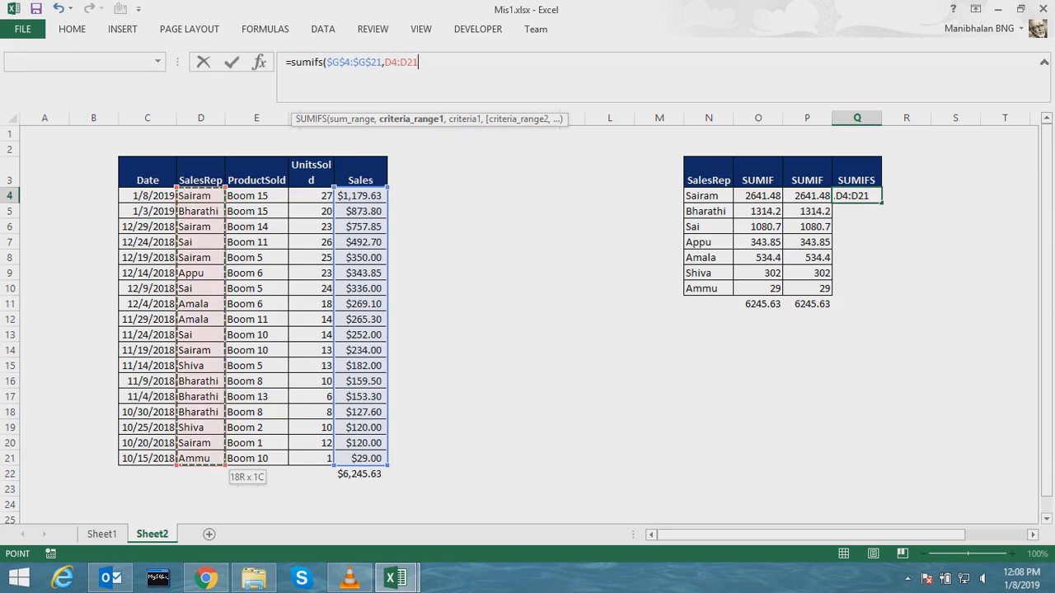
key(F4)
text(,)
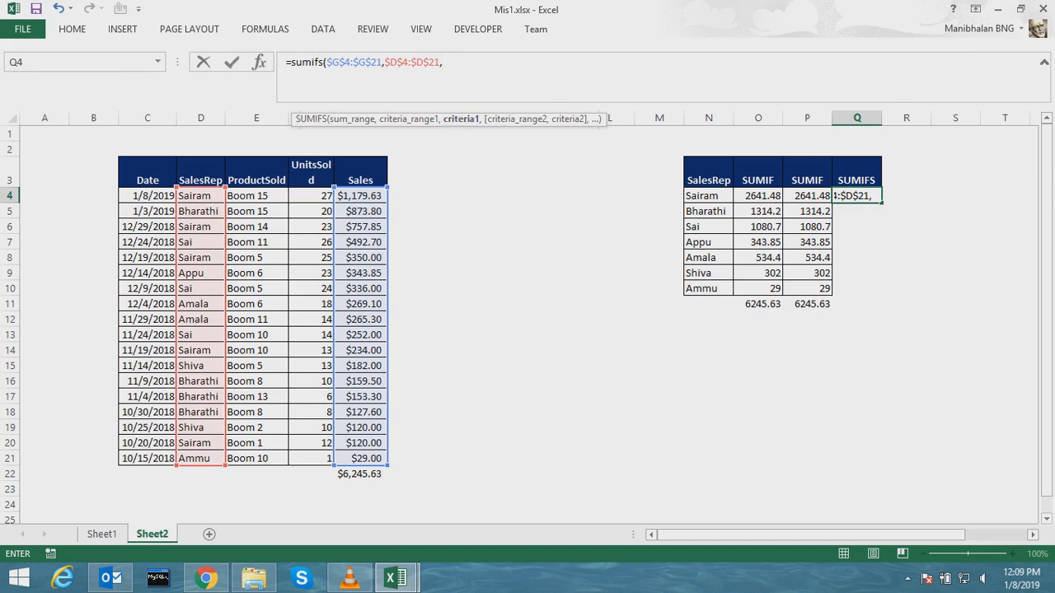
click(708, 196)
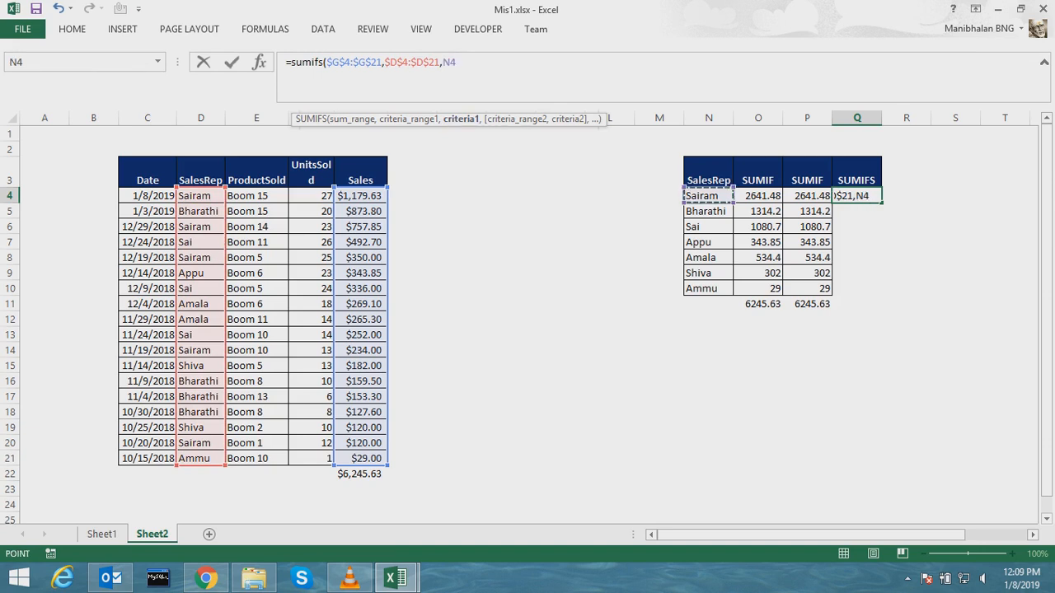
text())
key(Return)
Fill the SUMIFS formula from Q4 down to Q10 and copy the total formula from P11 into Q11
key(Left)
key(ctrl+Down)
key(Right)
key(Up)
key(ctrl+shift+Up)
key(ctrl+shift+Up)
key(ctrl+d)
key(Down)
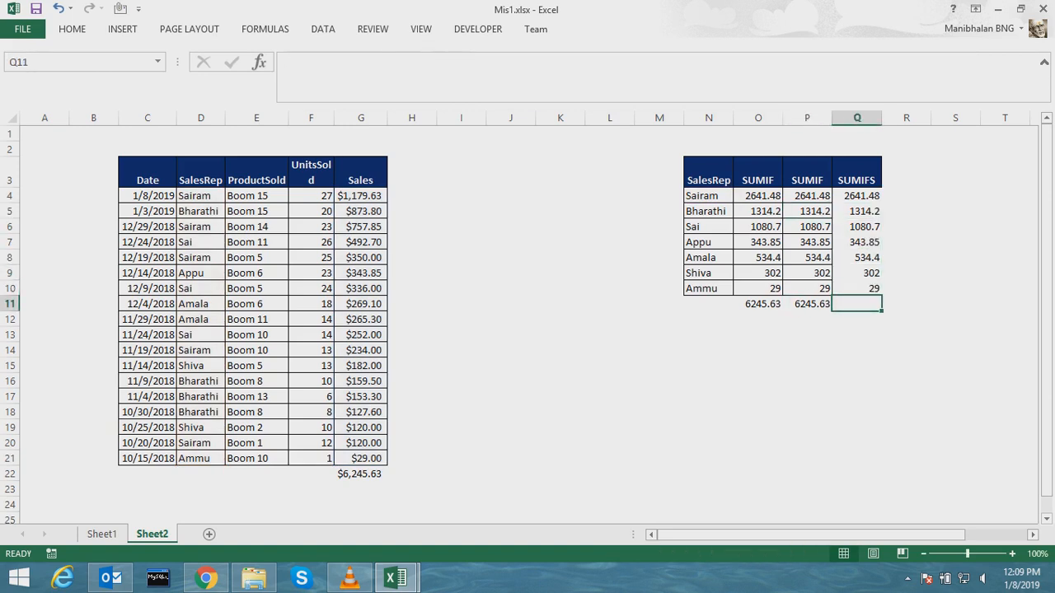
key(ctrl+r)
Apply all borders to the SUMIFS column's cells Q4:Q10
key(Up)
key(ctrl+shift+Up)
key(shift+Down)
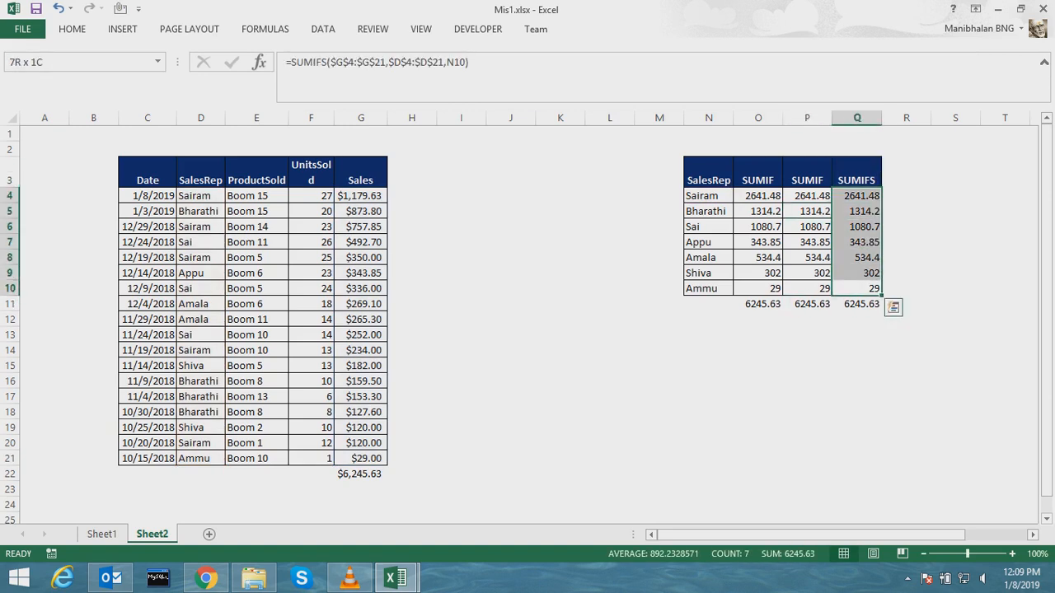
key(alt+h)
key(Escape)
key(Escape)
Enter the header SUMPRODUCT in R3 of the summary table
key(ctrl+Up)
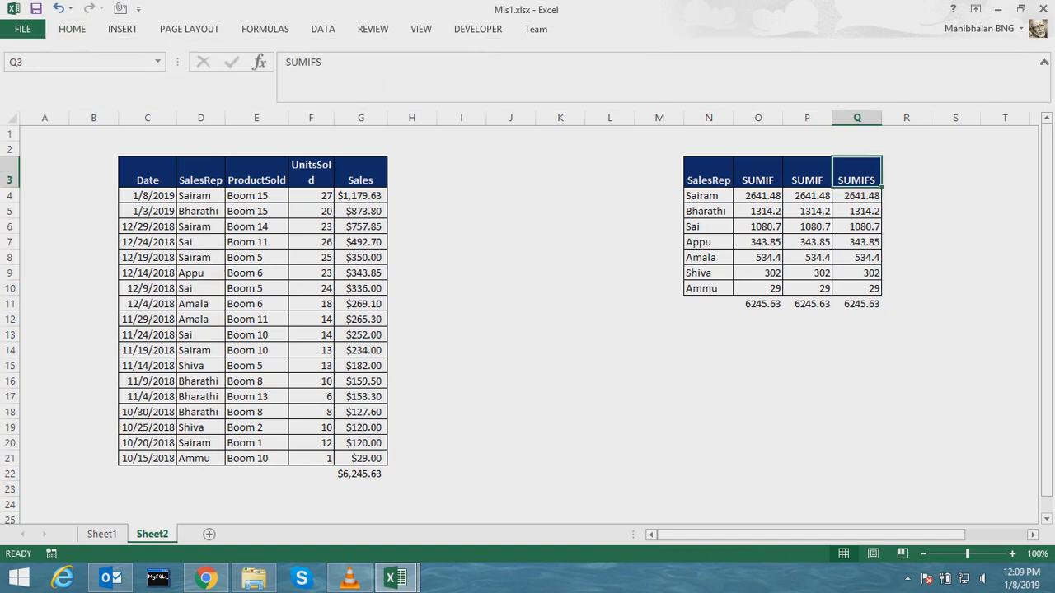
key(Right)
text(SU)
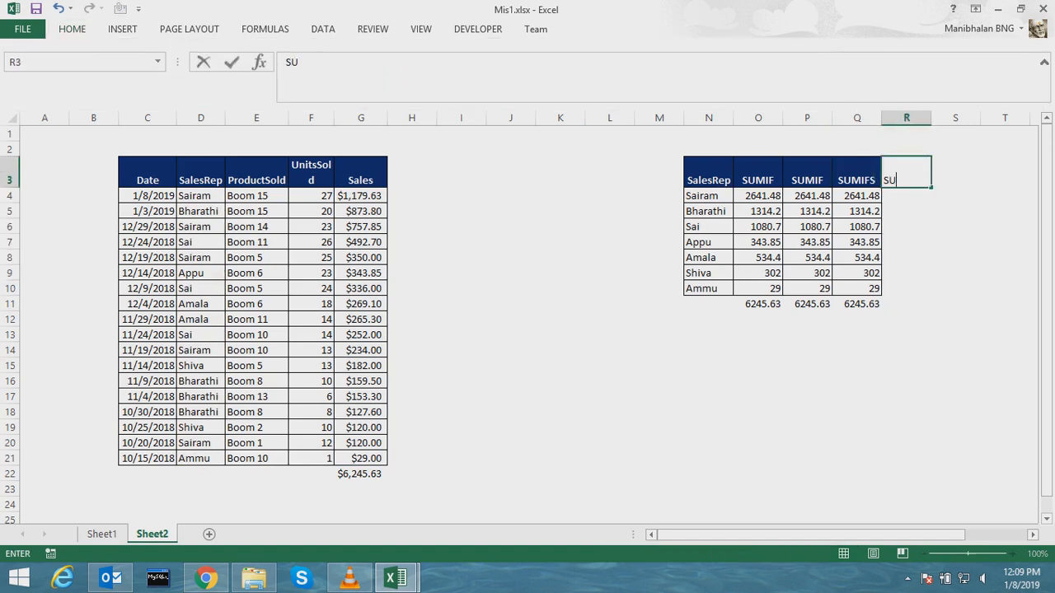
text(MPRODUCT)
key(Right)
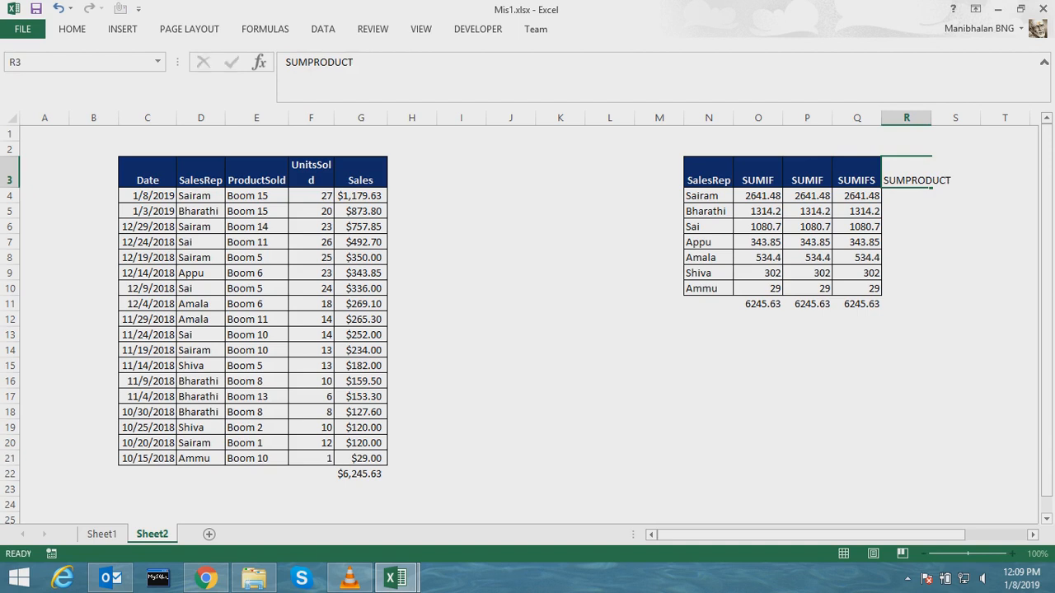
Copy the header formatting from Q3 to R3 and widen column R so SUMPRODUCT fits on one line
key(Left)
key(Left)
key(Right)
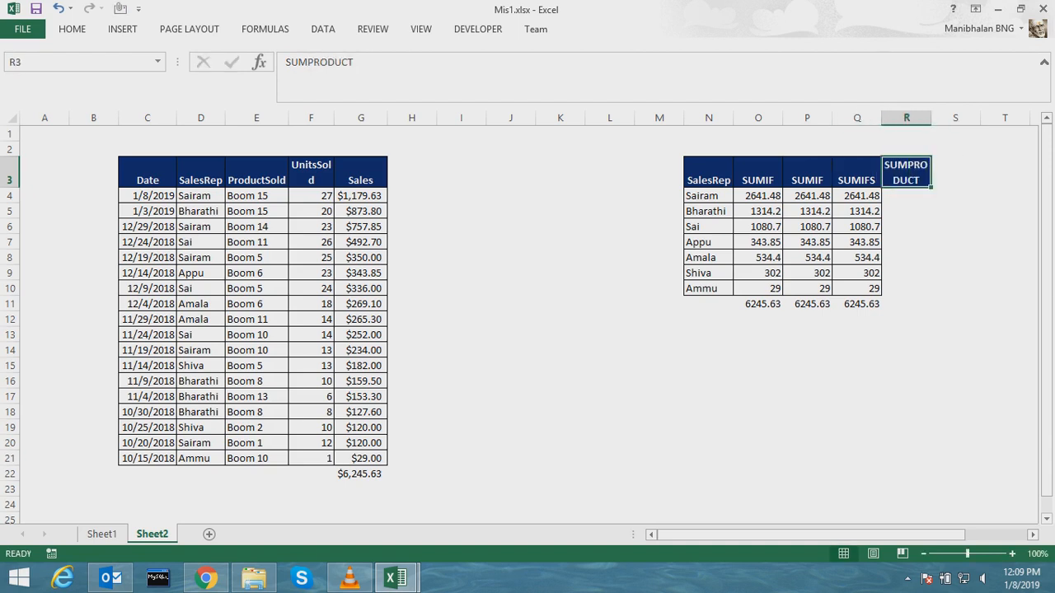
drag(931, 117, 968, 118)
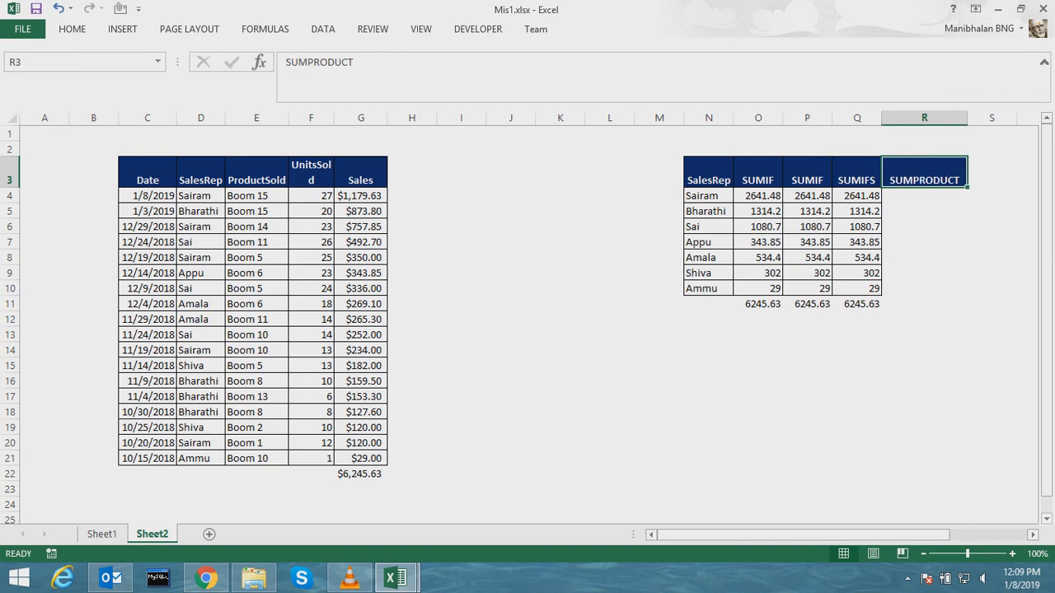
Start a SUMPRODUCT formula in R4 with --($D$4:$D$21=N4) as its first array
key(Down)
text(=)
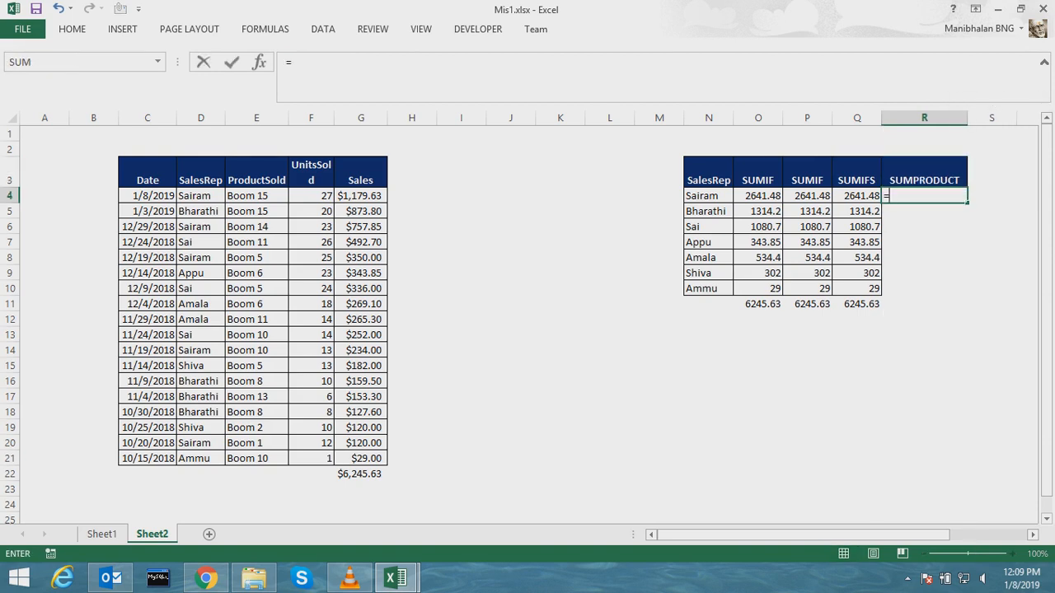
text(Sumpr)
key(Tab)
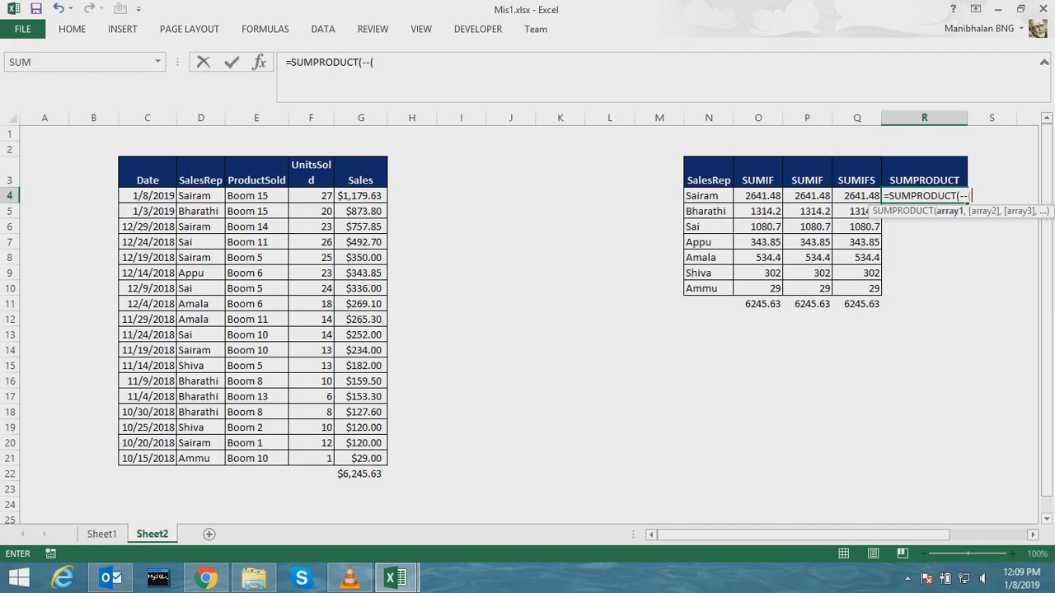
text(--()
drag(201, 196, 201, 458)
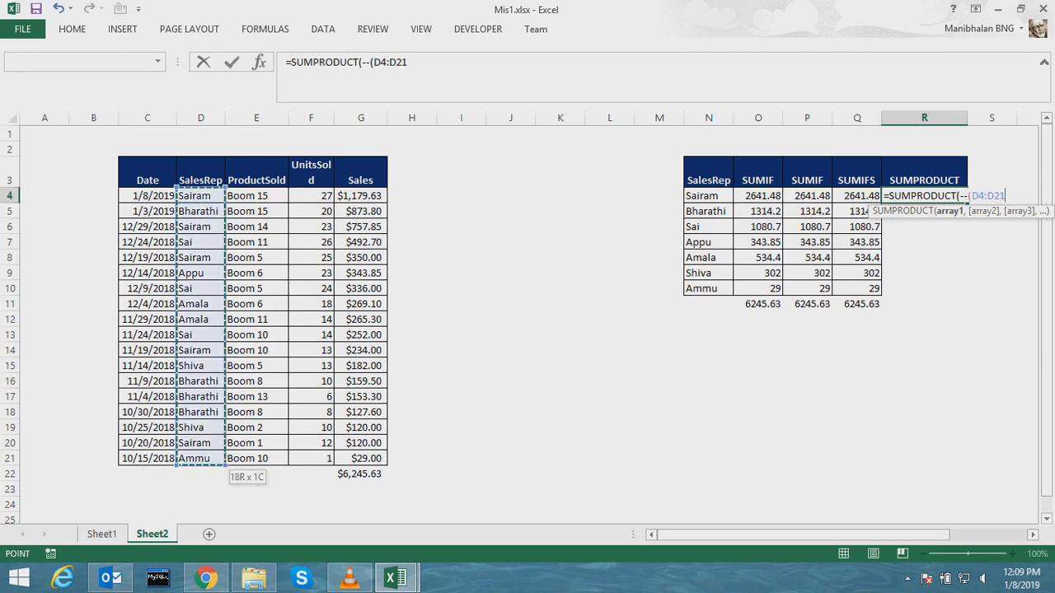
key(F4)
text(=)
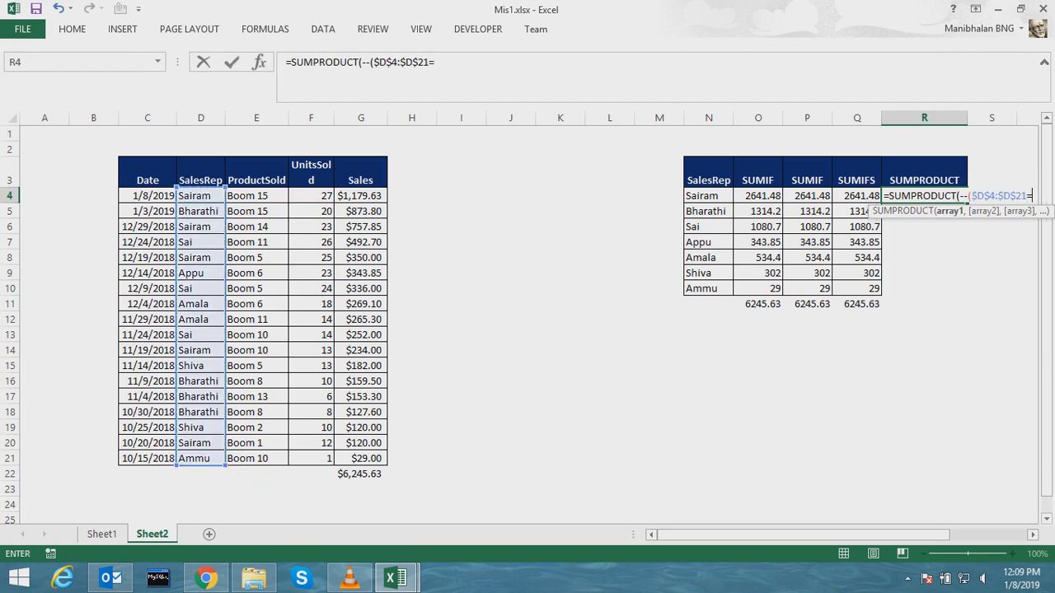
click(709, 197)
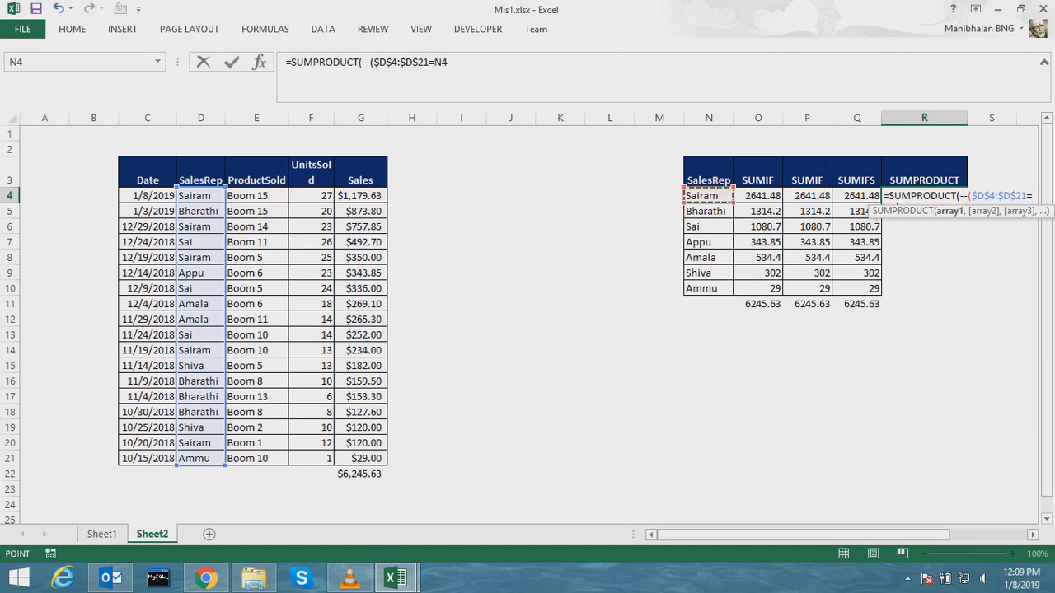
text(),)
Add the sales amounts $G$4:$G$21 as the second SUMPRODUCT array and enter the formula in R4
drag(360, 196, 375, 462)
key(F4)
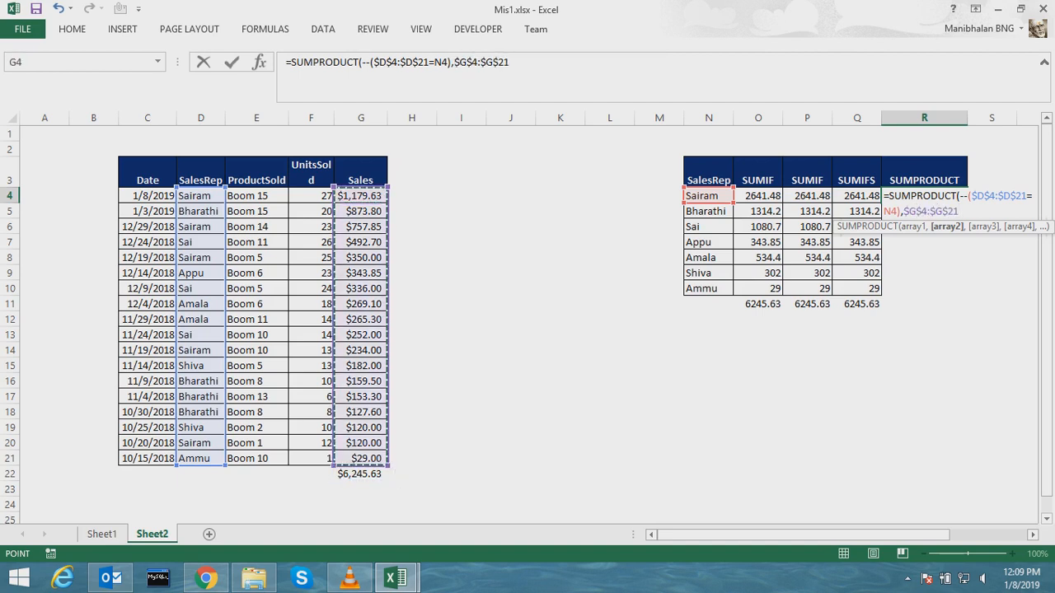
text())
key(Return)
Fill the SUMPRODUCT formula from R4 down to R10
key(Left)
key(ctrl+Down)
key(Right)
key(Up)
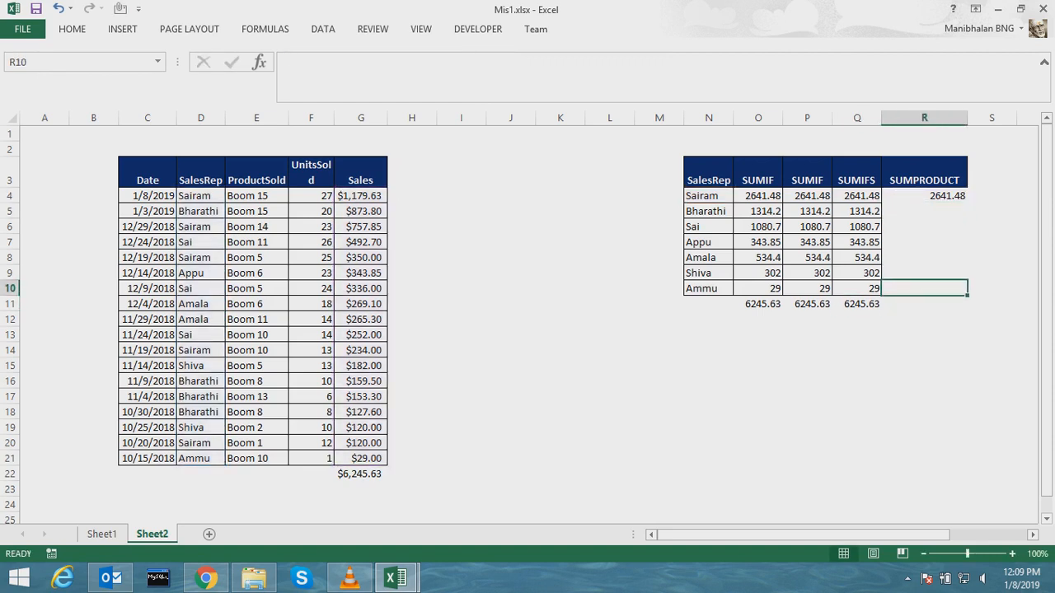